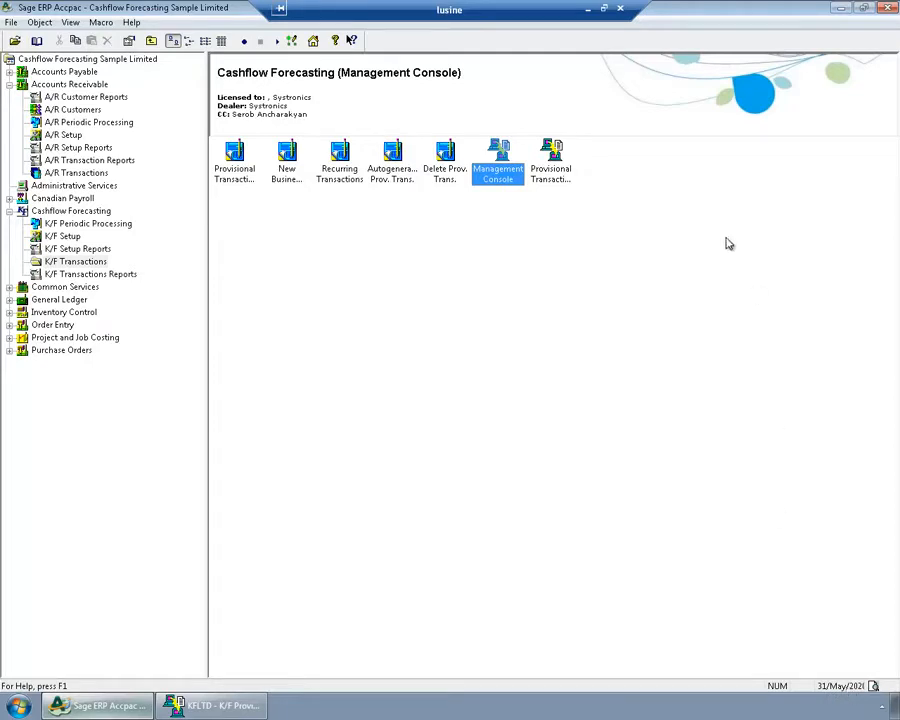
Open the Management Console and load PRBANK's provisional transactions up to 31/07/2020, checking the current balance
{"action": "double_click", "coordinate": [500, 168]}
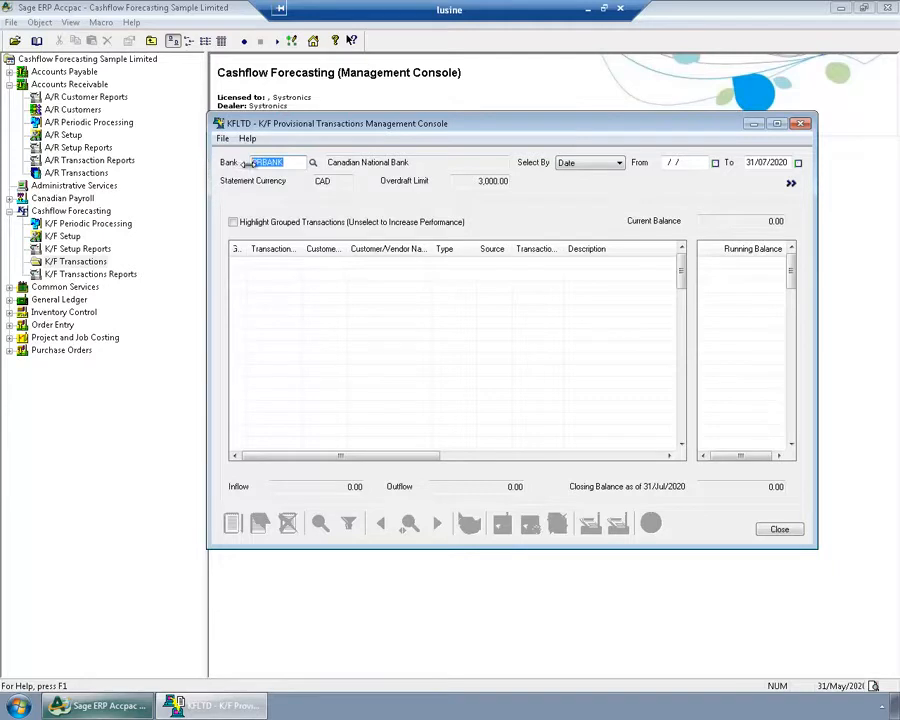
{"action": "left_click", "coordinate": [749, 162]}
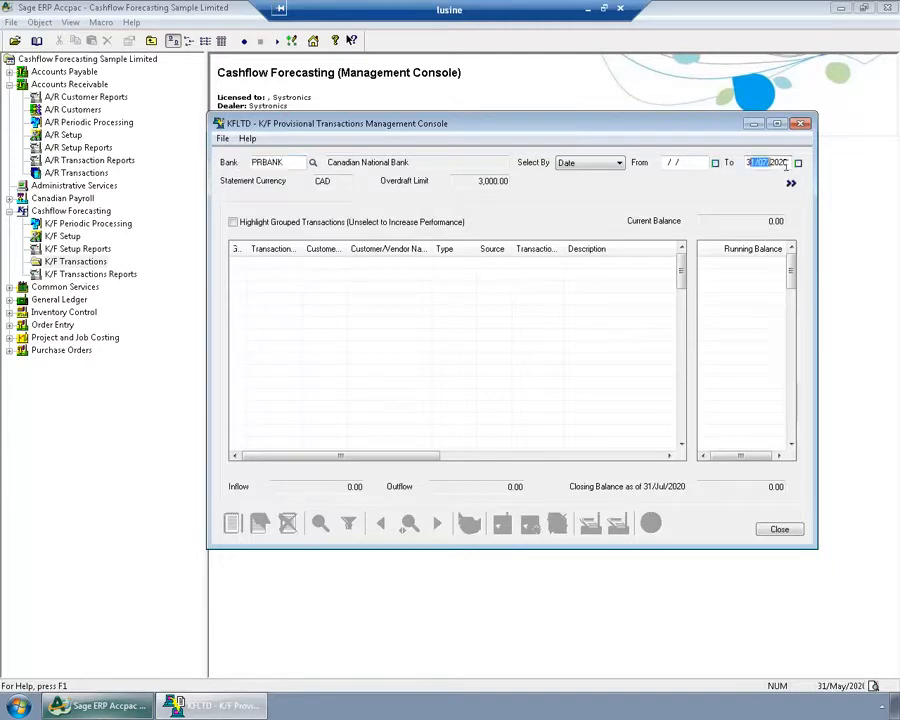
{"action": "left_click", "coordinate": [790, 185]}
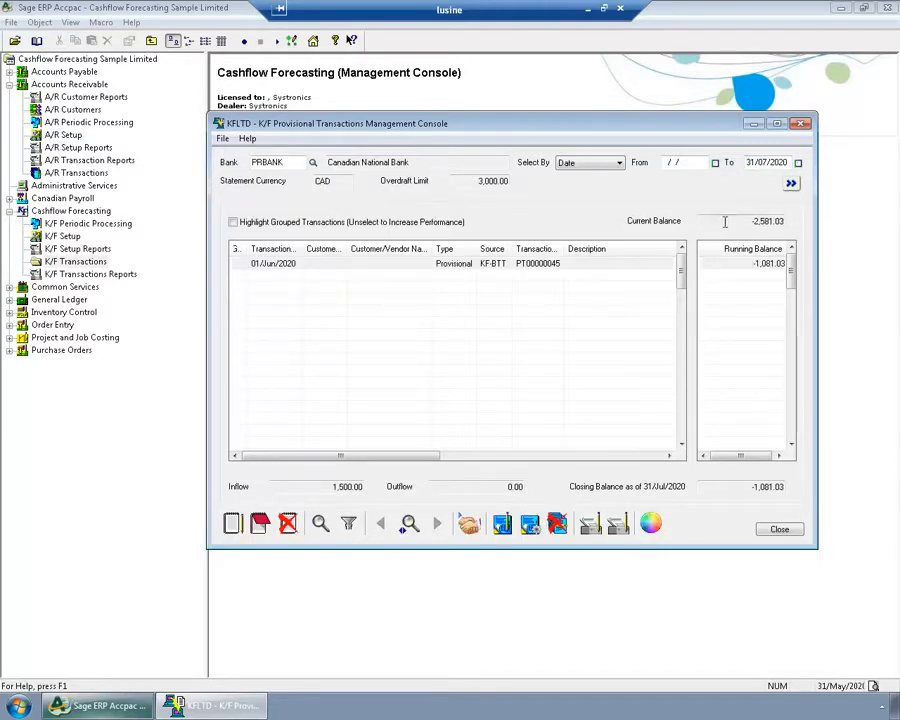
{"action": "left_click_drag", "start_coordinate": [725, 221], "coordinate": [790, 224]}
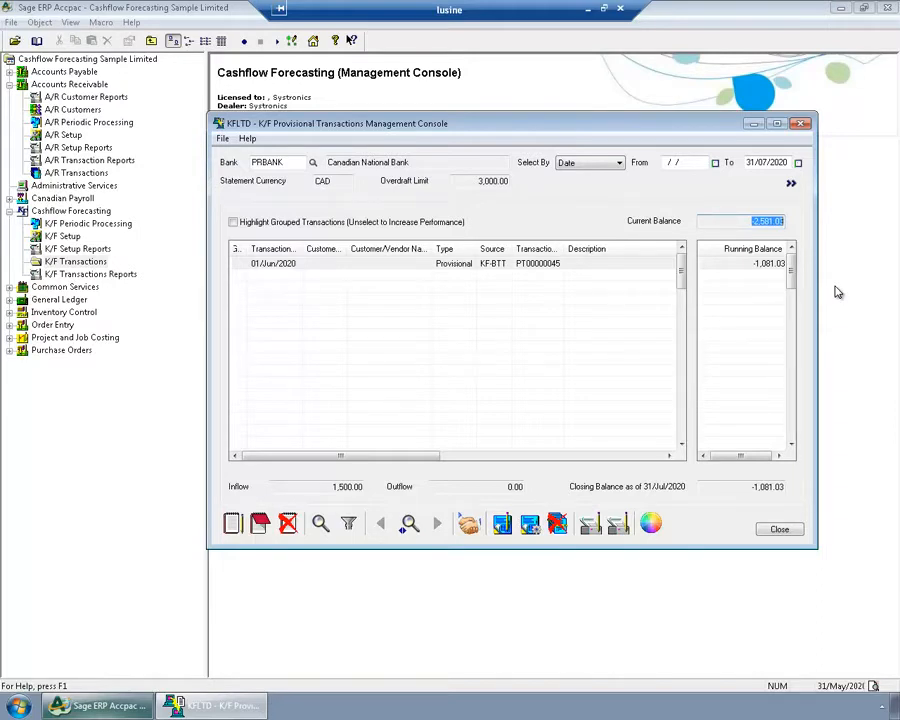
Open Autogenerate Provisional Transactions and list the A/R invoices for PRBANK with Document Due Date from 01/07/2020 to 31/07/2020
{"action": "left_click", "coordinate": [362, 89]}
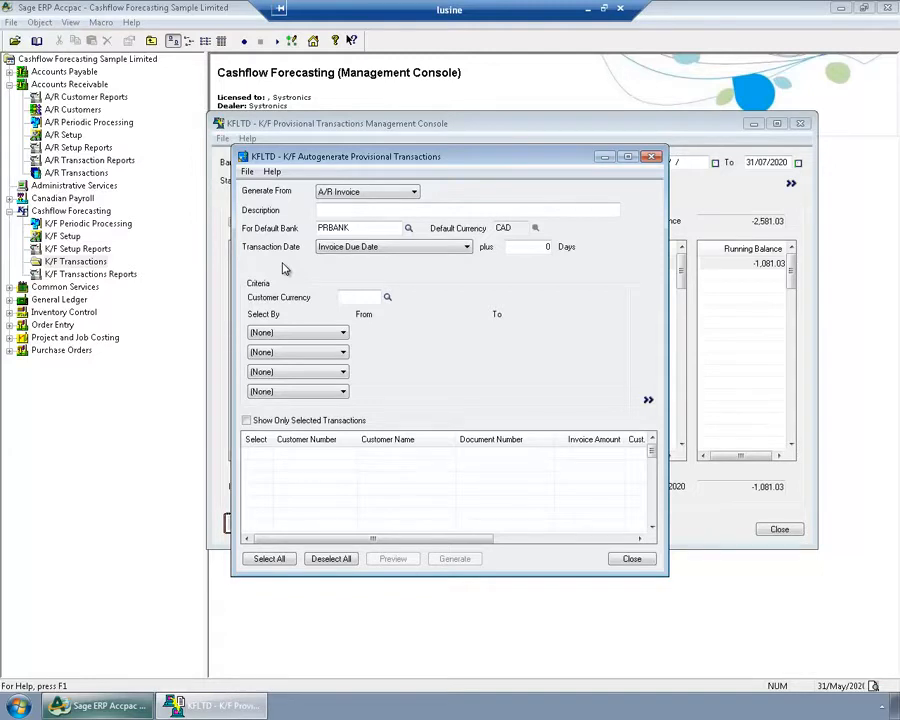
{"action": "left_click", "coordinate": [283, 333]}
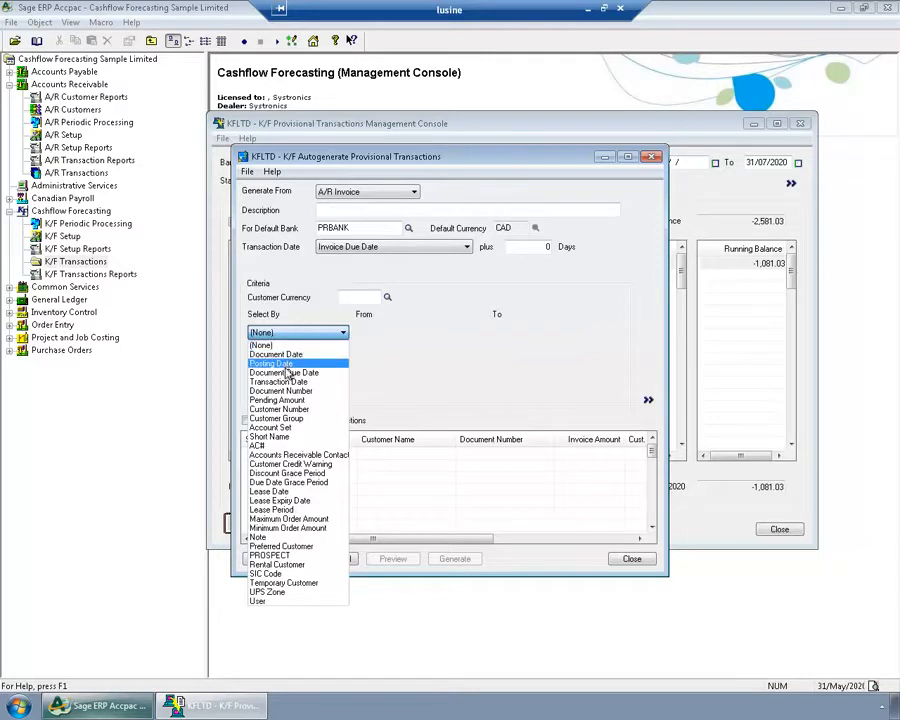
{"action": "left_click", "coordinate": [287, 372]}
{"action": "left_click", "coordinate": [422, 331]}
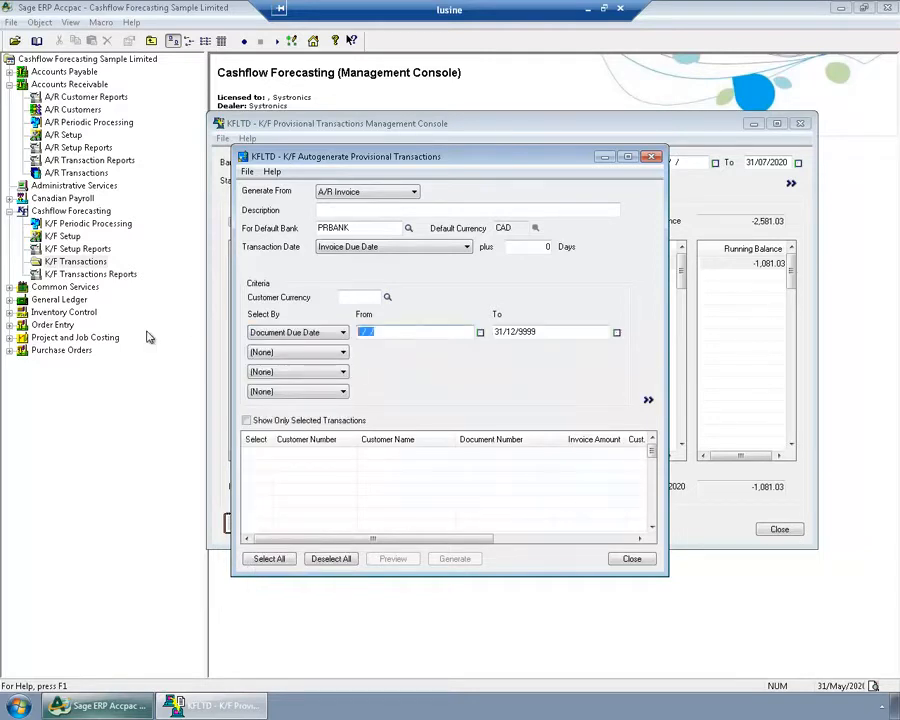
{"action": "type", "text": "01/07/2020"}
{"action": "key", "text": "shift+Home"}
{"action": "key", "text": "ctrl+c"}
{"action": "key", "text": "Tab"}
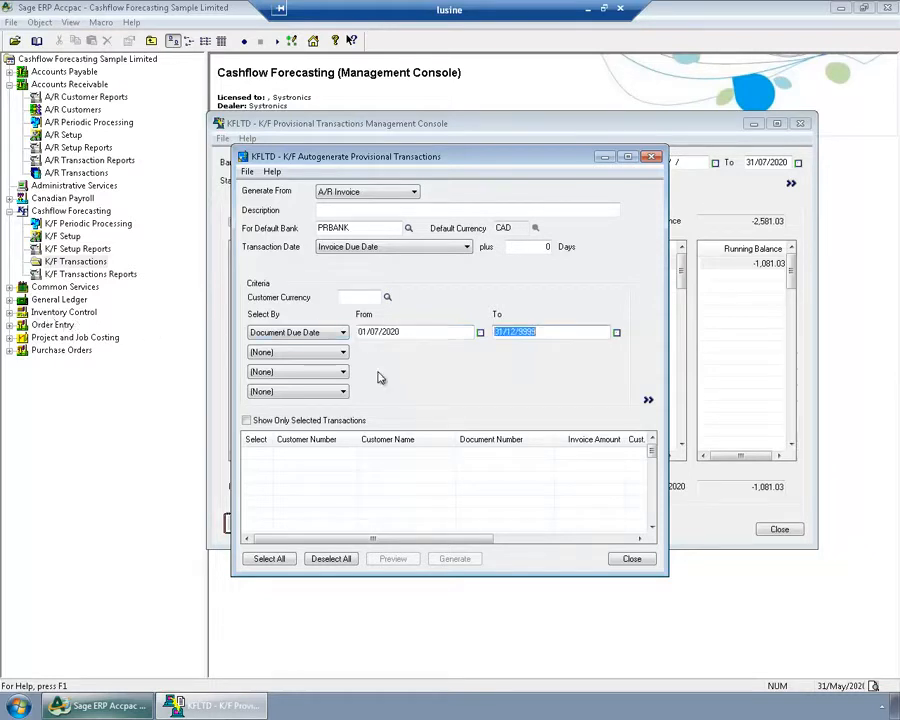
{"action": "key", "text": "ctrl+v"}
{"action": "left_click", "coordinate": [496, 332]}
{"action": "type", "text": "3"}
{"action": "left_click", "coordinate": [648, 399]}
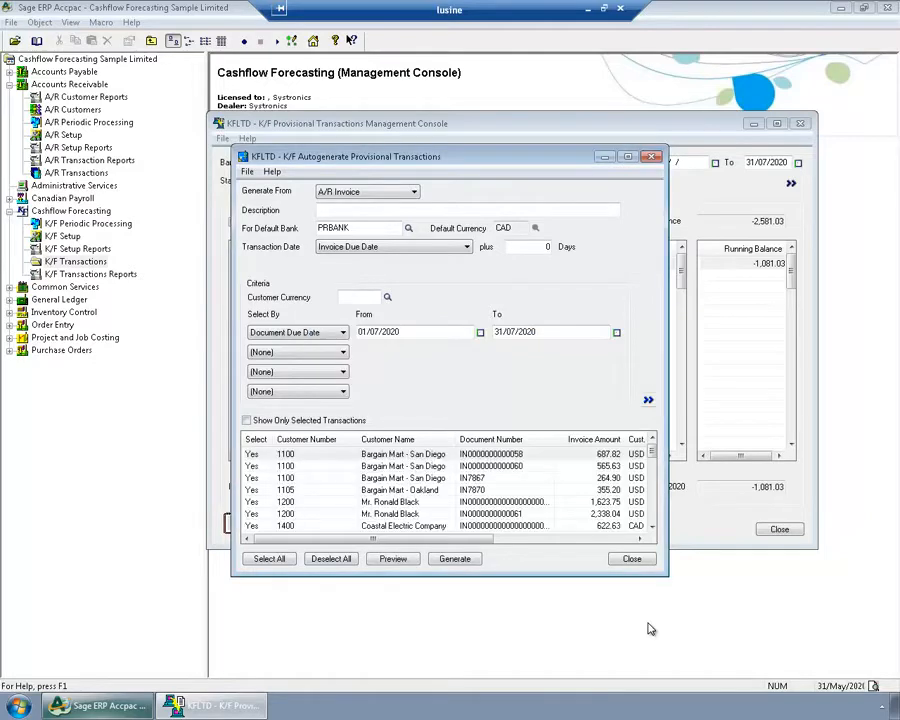
Maximize the autogenerate window and exclude the Bargain Mart - Oakland invoice and the 0.10 CanAm Industries invoice
{"action": "left_click", "coordinate": [627, 156]}
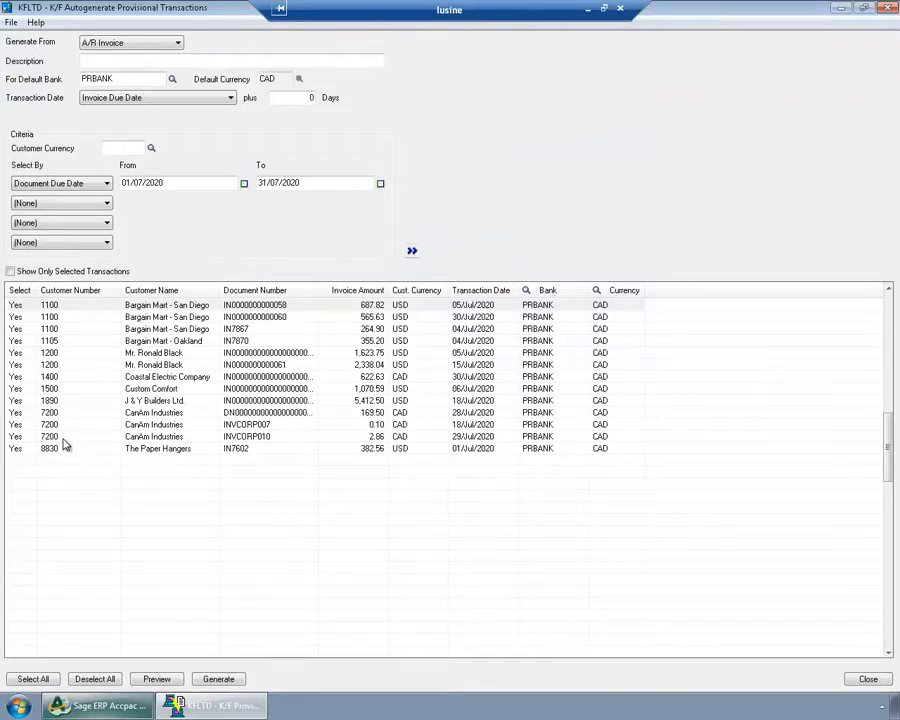
{"action": "double_click", "coordinate": [15, 341]}
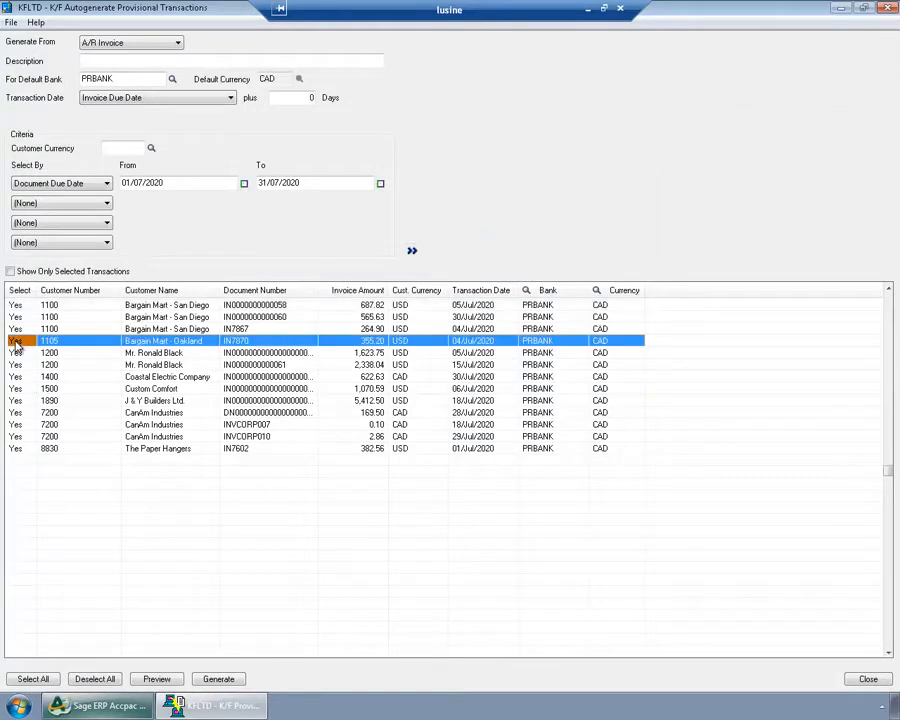
{"action": "double_click", "coordinate": [15, 425]}
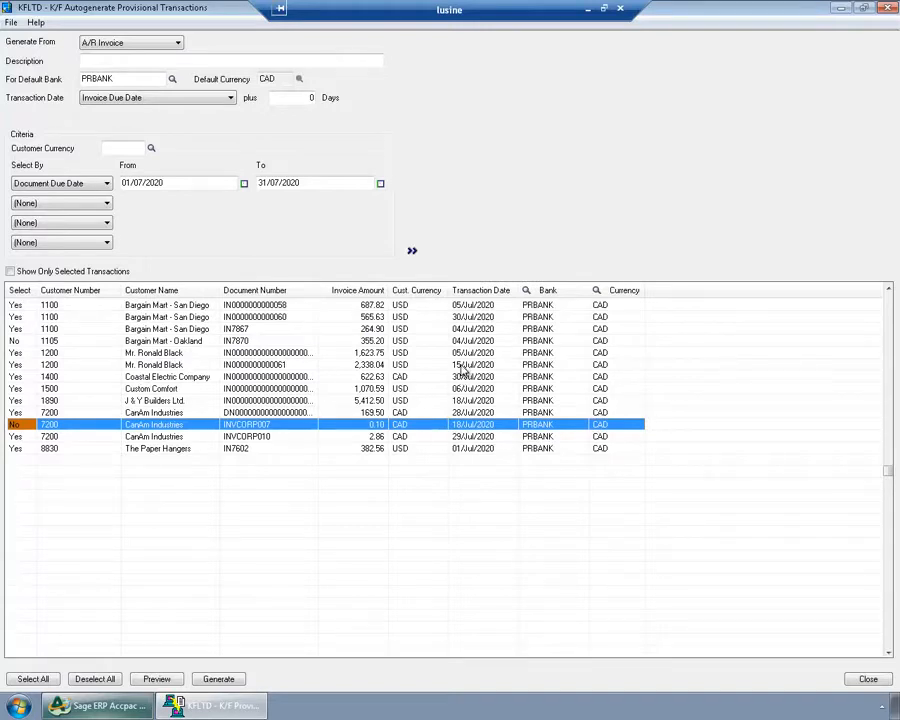
Set the 264.90 Bargain Mart - San Diego invoice's transaction date to 06/07/2020 and the amount just below Bargain Mart - Oakland's to 2,000.00
{"action": "left_click", "coordinate": [466, 329]}
{"action": "left_click_drag", "start_coordinate": [459, 327], "coordinate": [412, 328]}
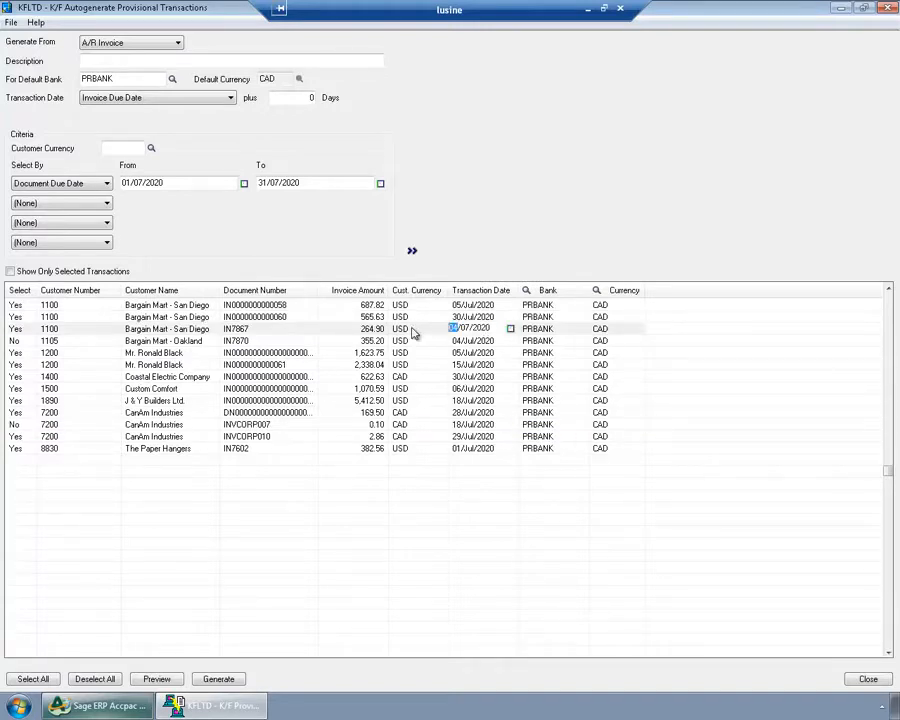
{"action": "type", "text": "06"}
{"action": "left_click", "coordinate": [362, 352]}
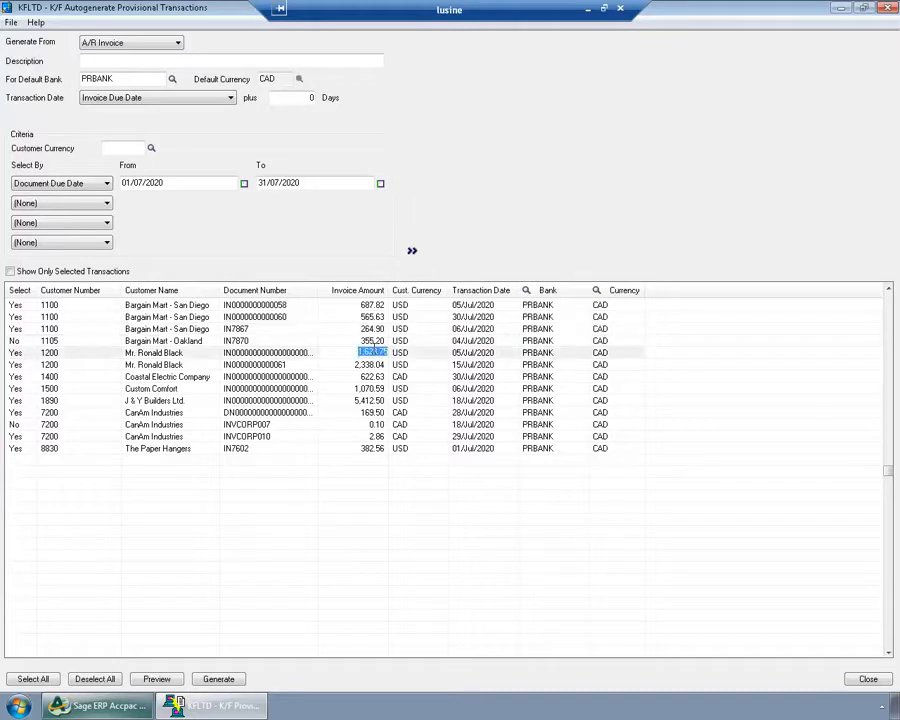
{"action": "type", "text": "2000"}
{"action": "key", "text": "Return"}
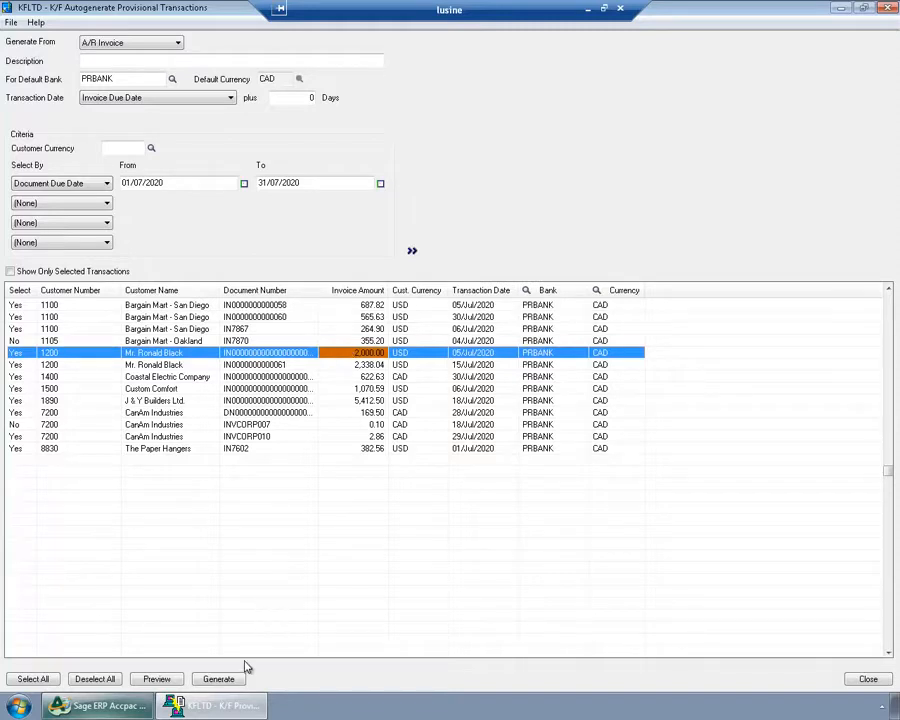
Generate the provisional transactions from the selected A/R invoices and return to the Management Console
{"action": "left_click", "coordinate": [222, 680]}
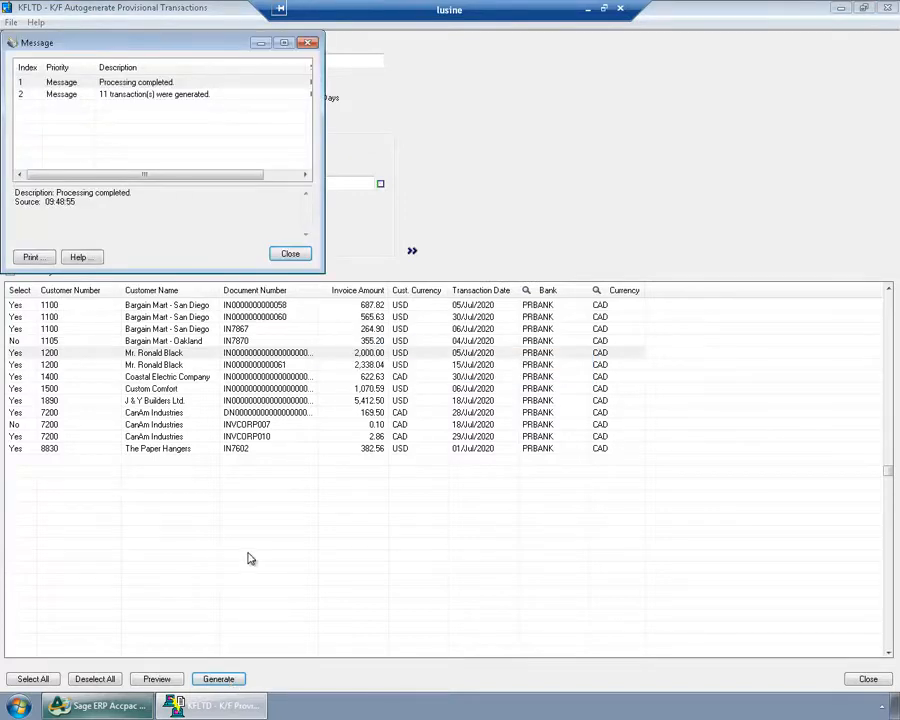
{"action": "left_click", "coordinate": [292, 255]}
{"action": "left_click", "coordinate": [864, 679]}
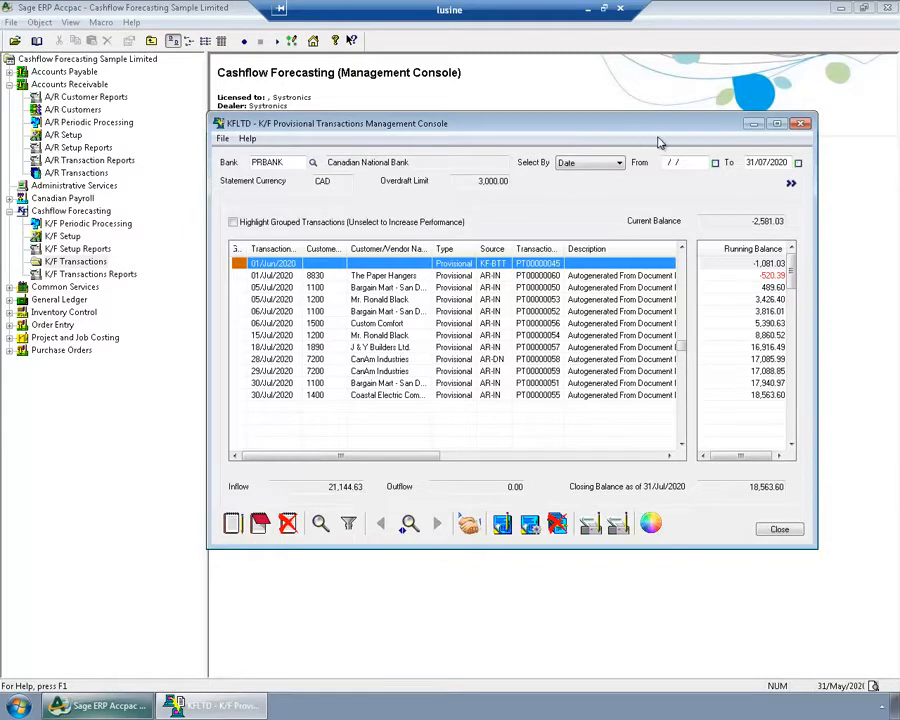
Maximize the Management Console and examine the generated transactions and the closing balance
{"action": "left_click", "coordinate": [777, 123]}
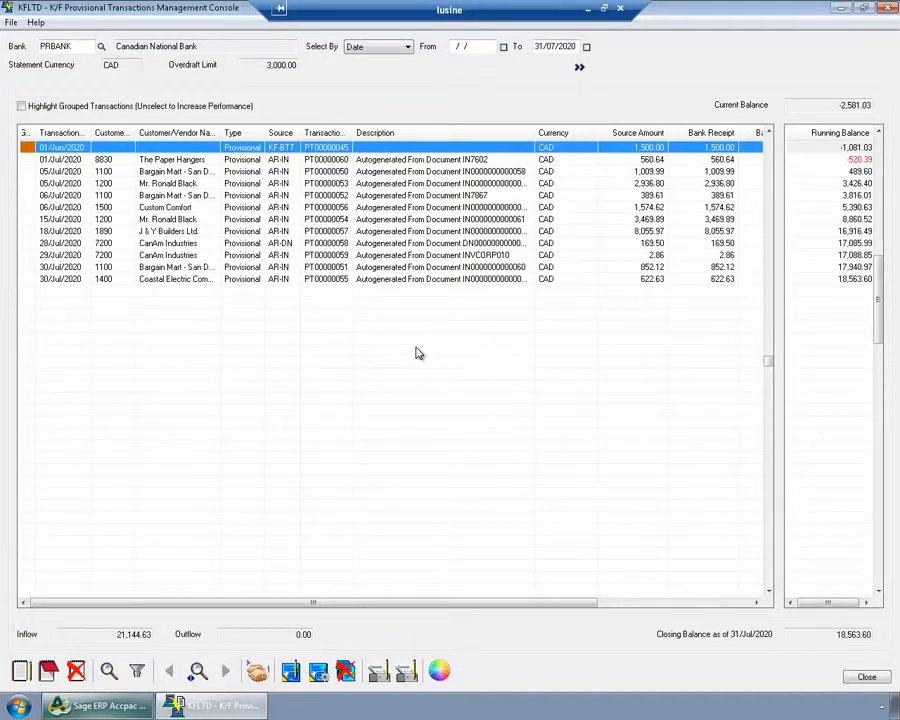
{"action": "left_click", "coordinate": [176, 219]}
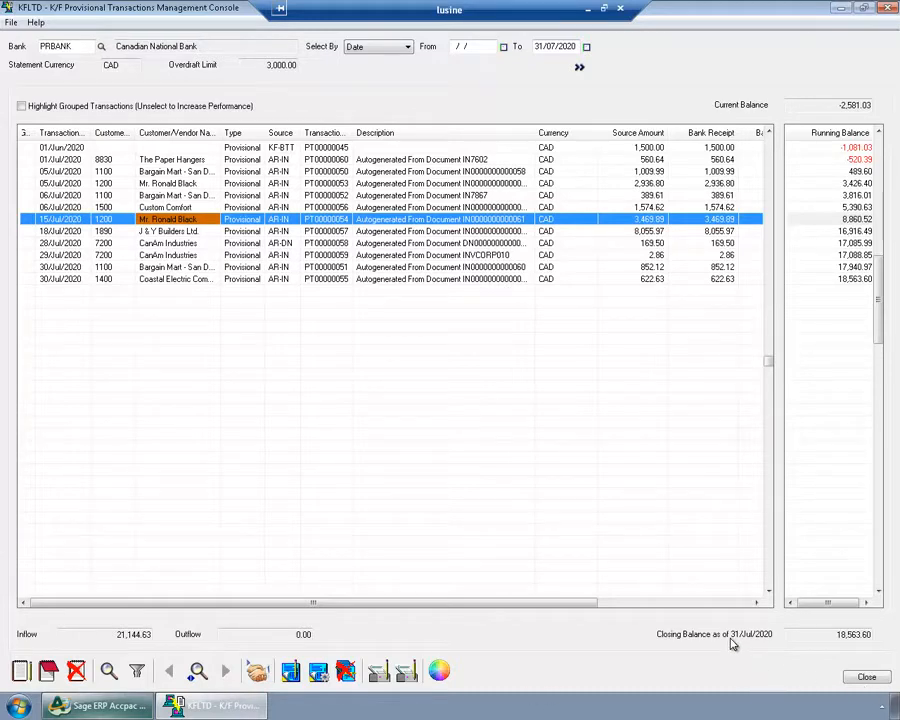
{"action": "left_click", "coordinate": [843, 636]}
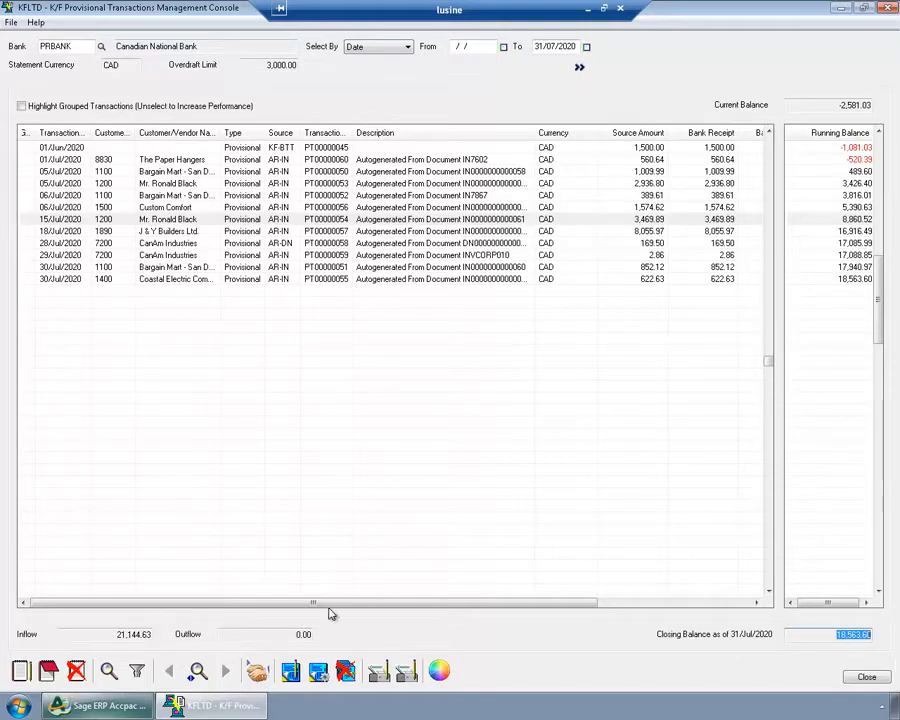
Start another autogeneration from O/E Order, with the transaction date based on Exp. Ship Date plus Average Days to Pay
{"action": "left_click", "coordinate": [318, 673]}
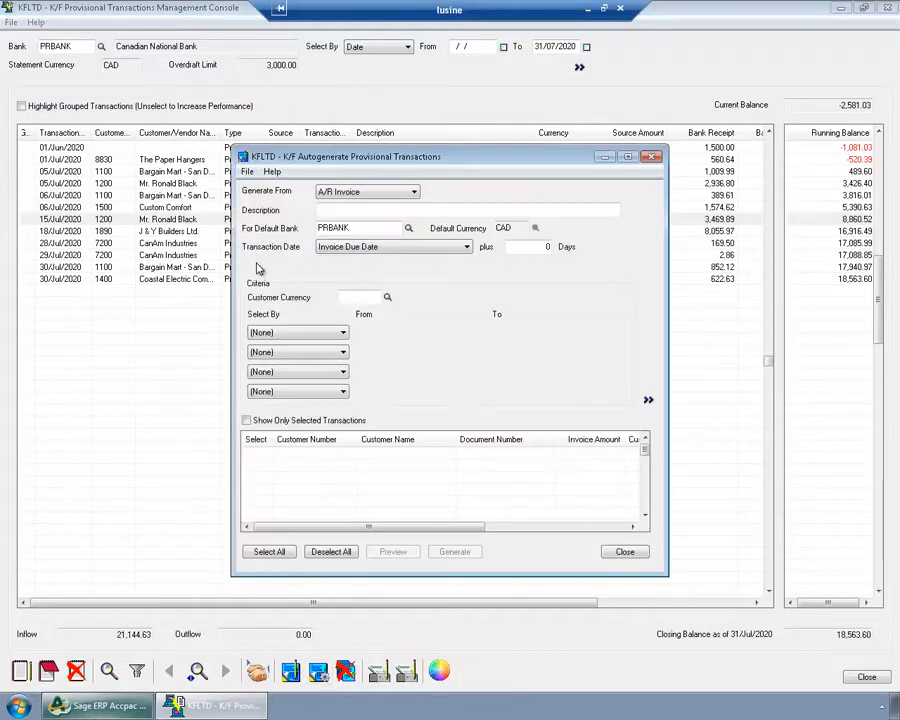
{"action": "left_click", "coordinate": [413, 191]}
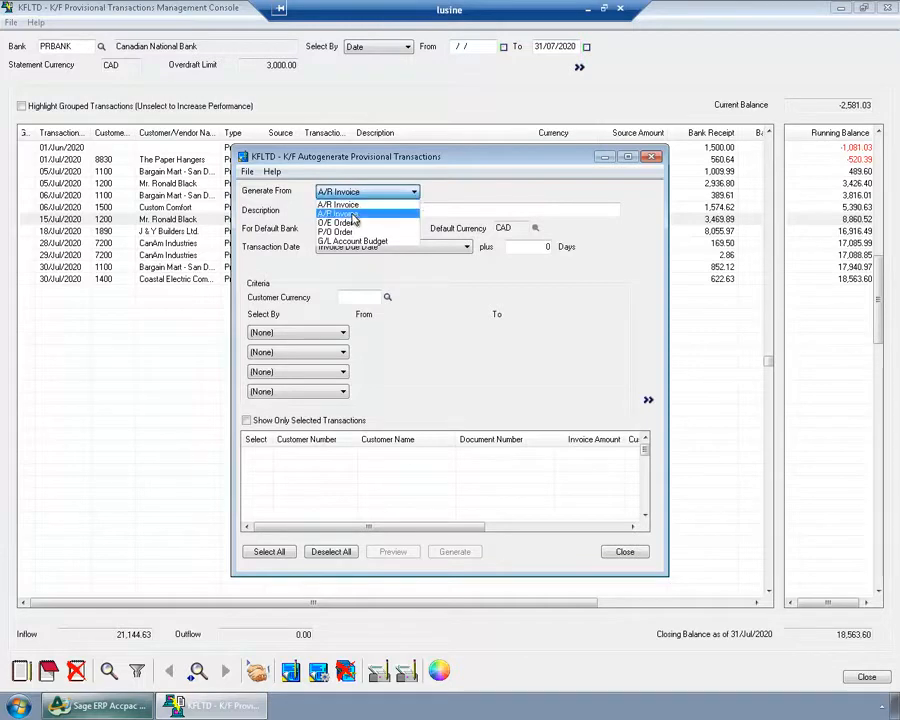
{"action": "left_click", "coordinate": [350, 224]}
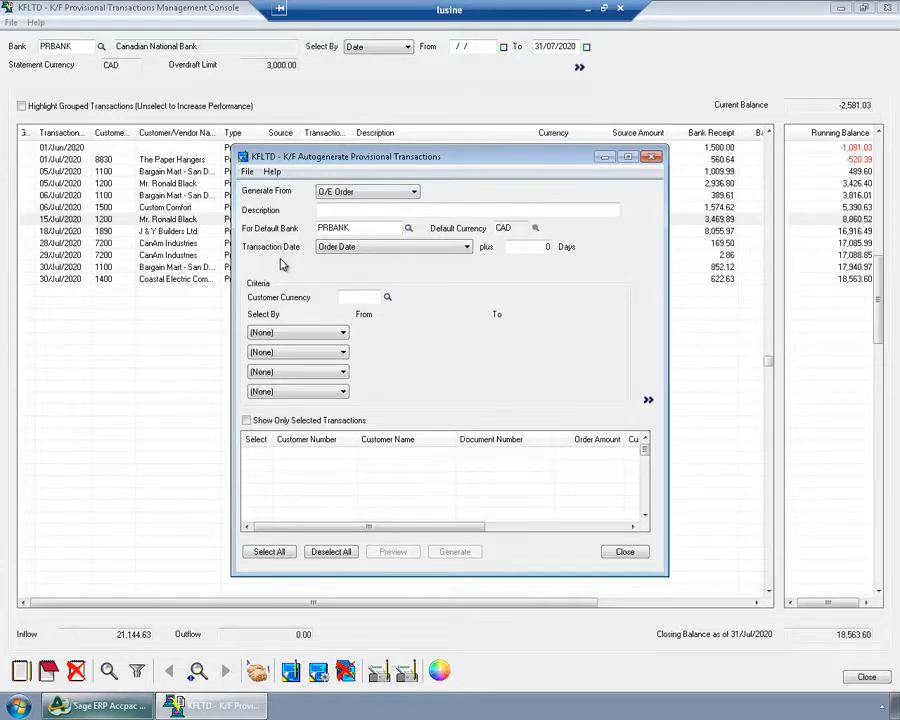
{"action": "left_click", "coordinate": [375, 248]}
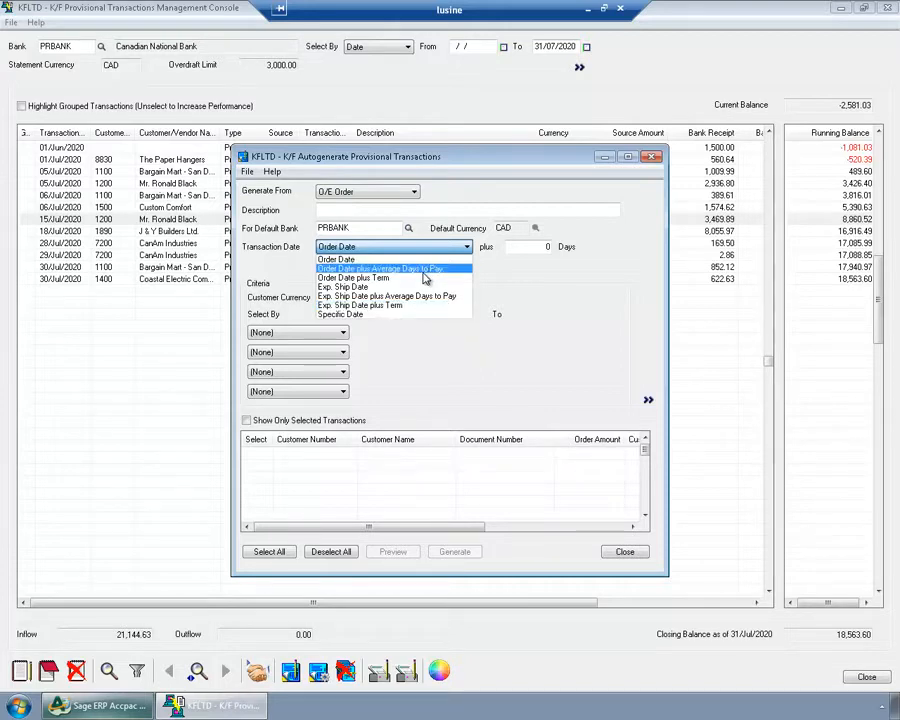
{"action": "left_click", "coordinate": [389, 297]}
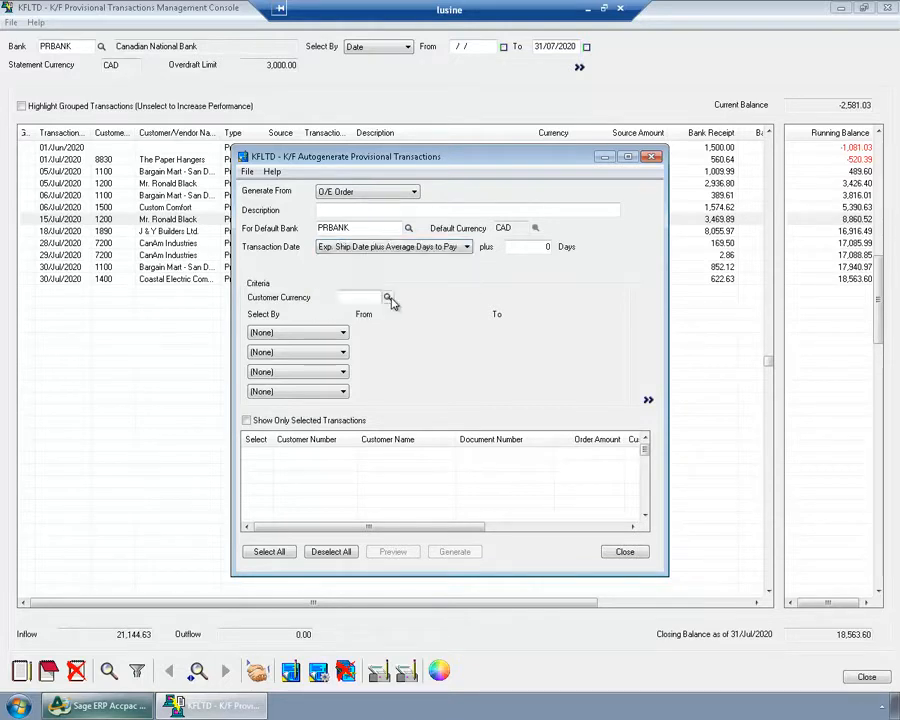
List the sales orders with Transaction Date from 01/07/2020 to 31/07/2020
{"action": "left_click", "coordinate": [343, 332]}
{"action": "left_click", "coordinate": [300, 363]}
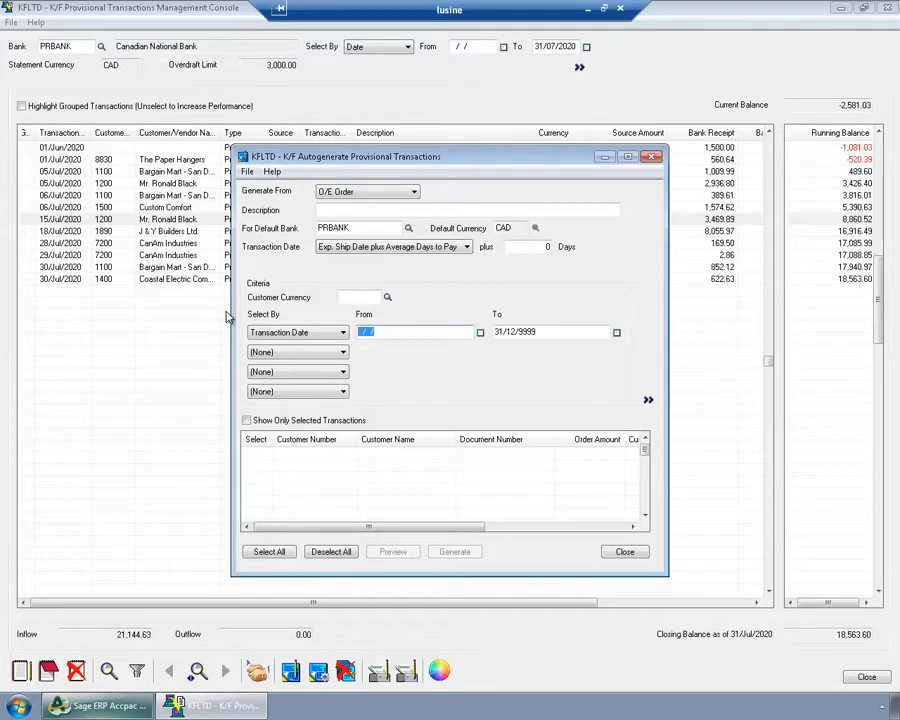
{"action": "type", "text": "01"}
{"action": "key", "text": "BackSpace"}
{"action": "key", "text": "BackSpace"}
{"action": "key", "text": "Tab"}
{"action": "left_click", "coordinate": [394, 331]}
{"action": "type", "text": "01072020"}
{"action": "key", "text": "Tab"}
{"action": "type", "text": "01072020"}
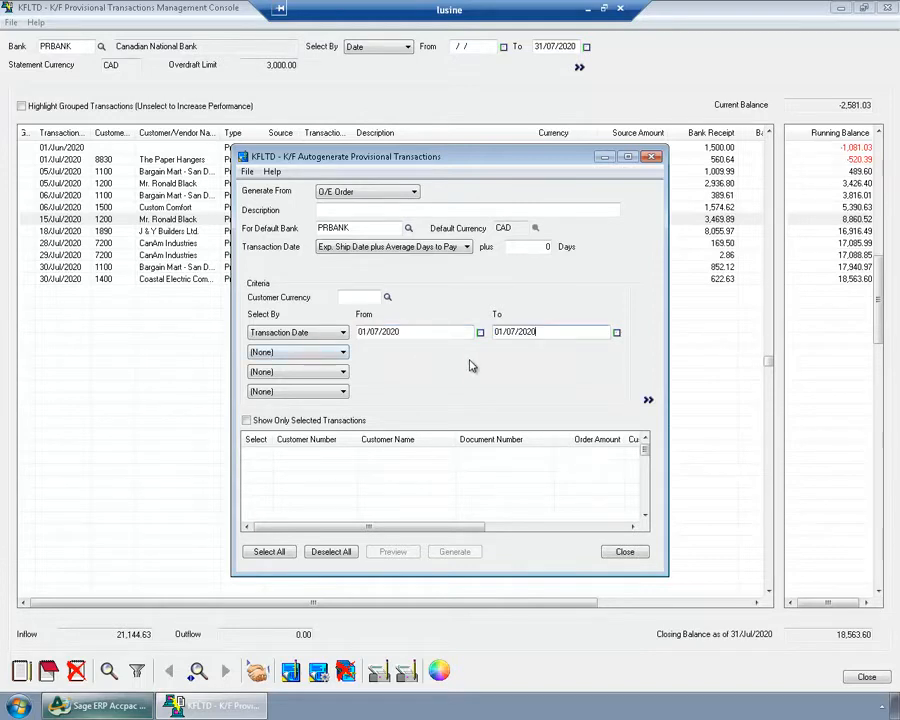
{"action": "key", "text": "Home"}
{"action": "type", "text": "31"}
{"action": "left_click", "coordinate": [648, 399]}
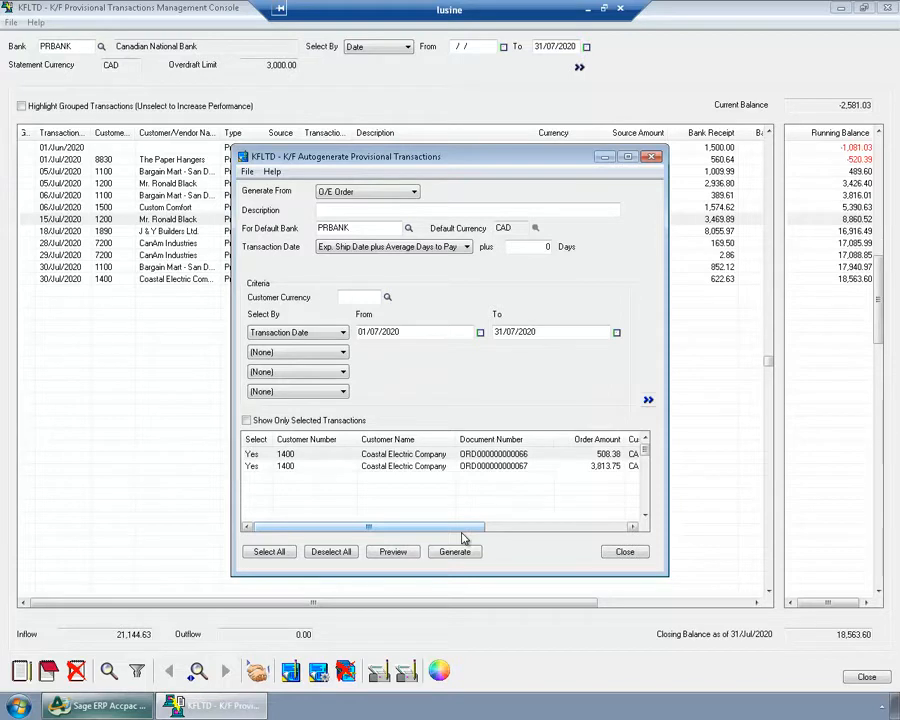
Preview the provisional transaction register for the listed orders without the group tree, and close the preview
{"action": "left_click", "coordinate": [392, 552]}
{"action": "left_click", "coordinate": [393, 552]}
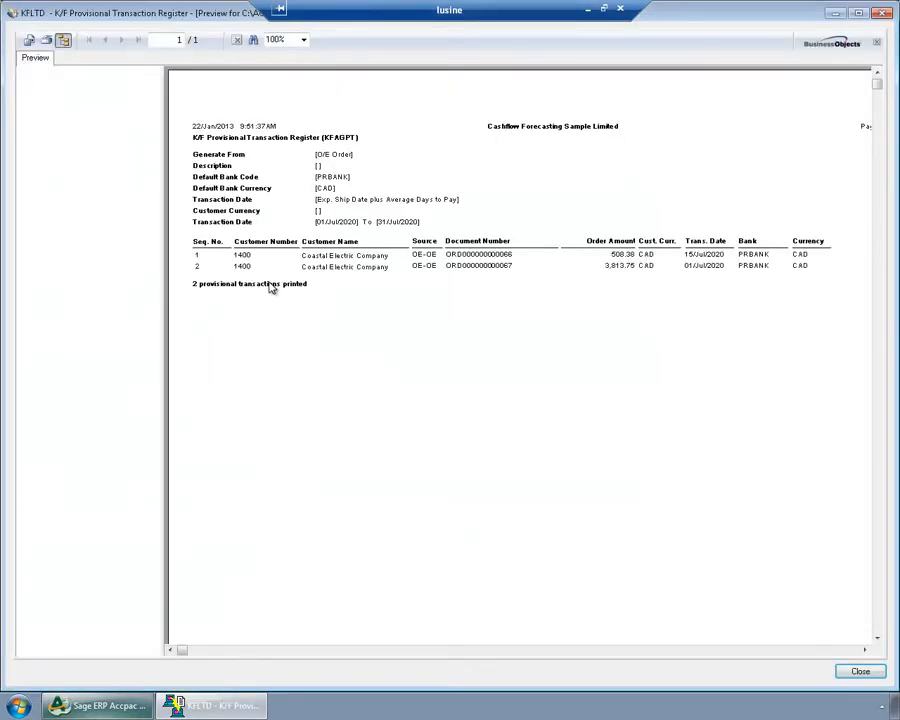
{"action": "left_click", "coordinate": [63, 39]}
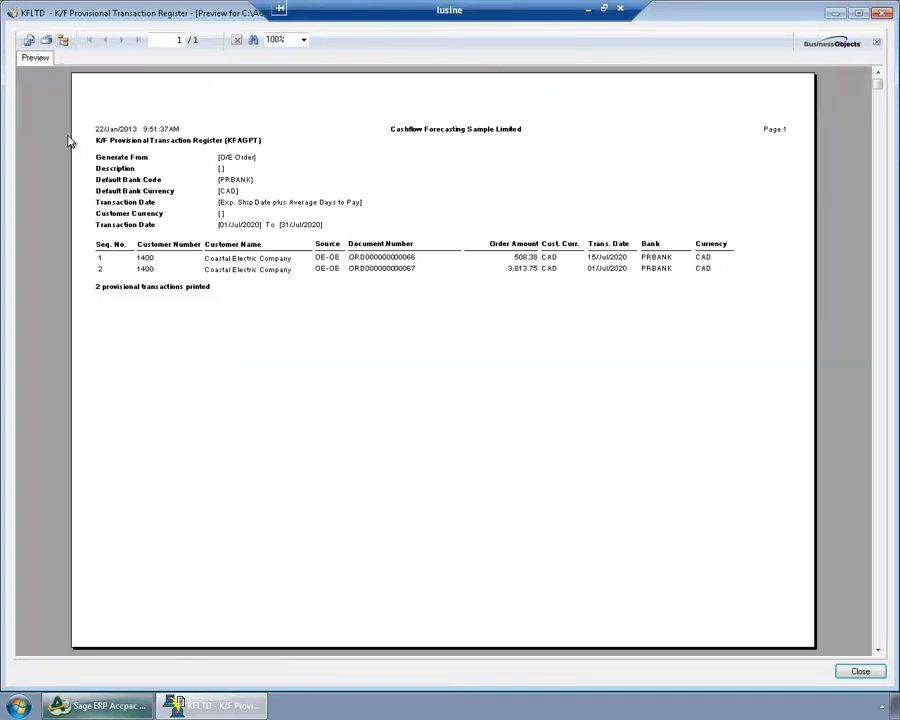
{"action": "left_click", "coordinate": [884, 12]}
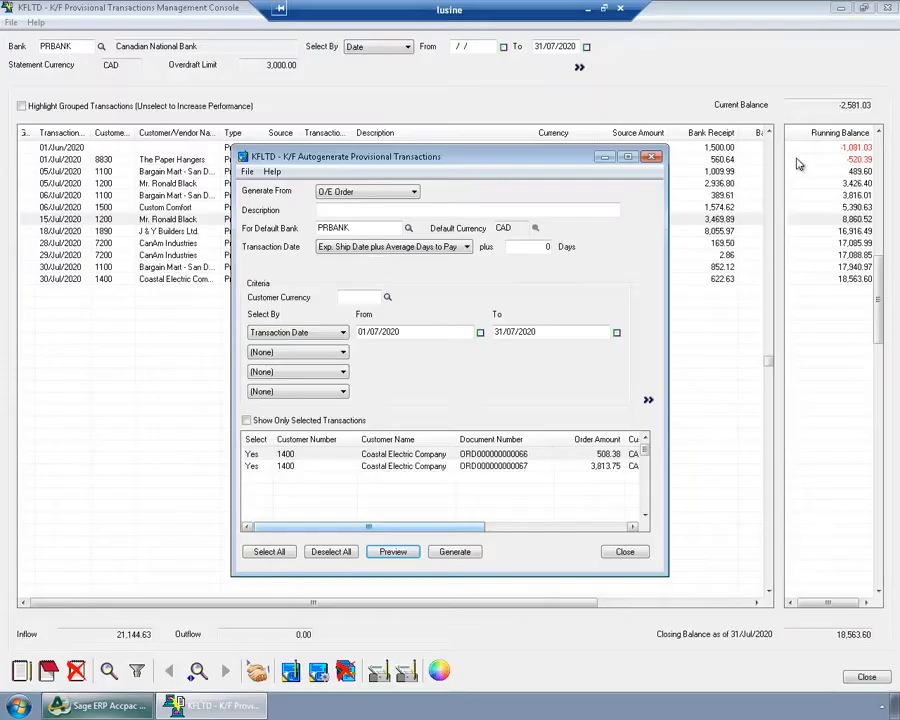
Generate the provisional transactions from the listed orders and check their sources in the Management Console
{"action": "left_click", "coordinate": [452, 552]}
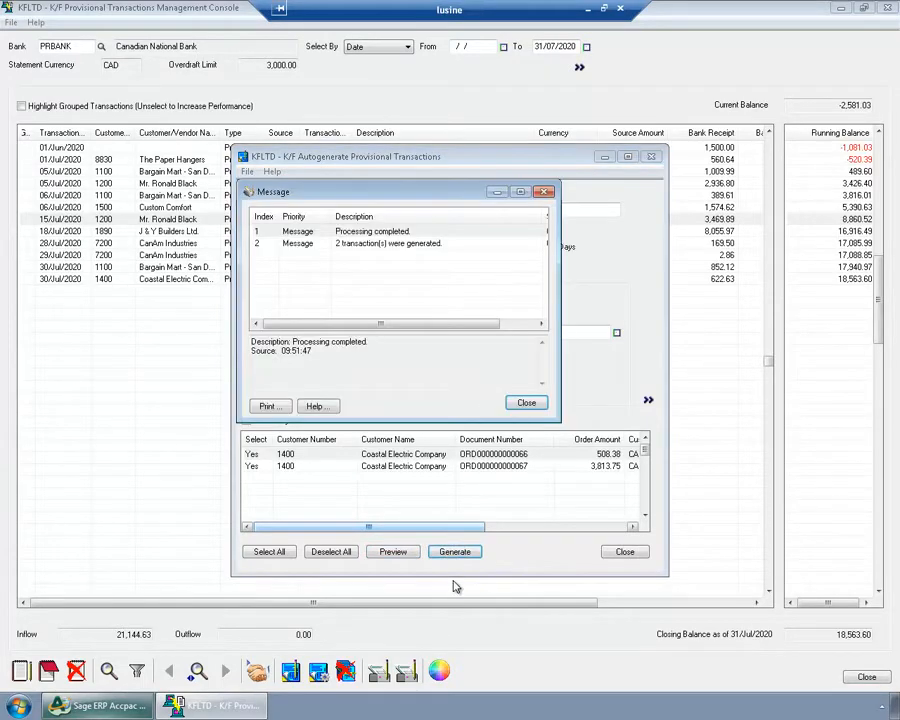
{"action": "left_click", "coordinate": [524, 404]}
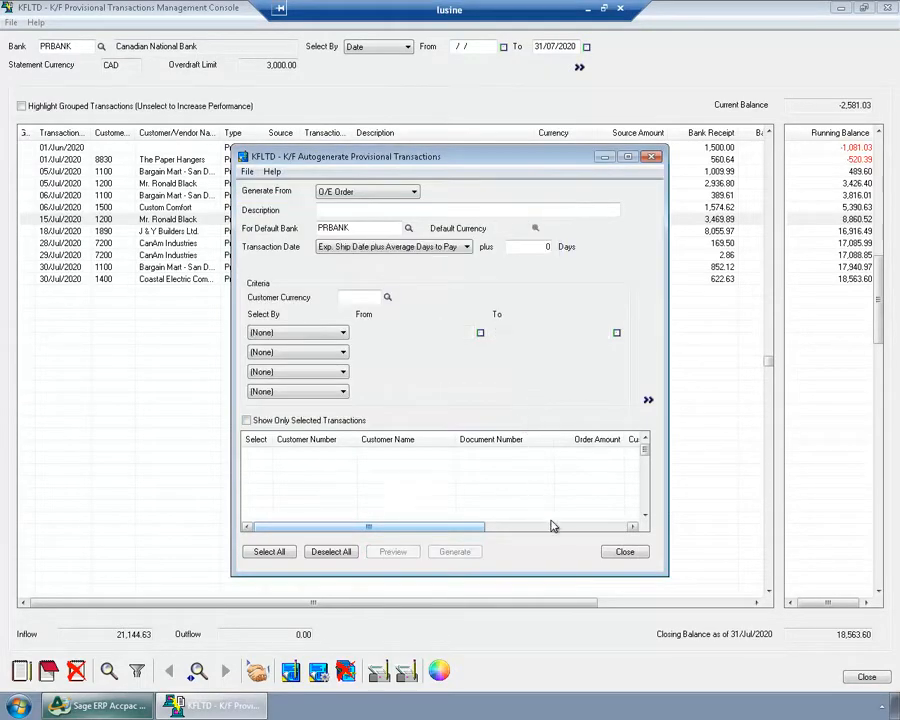
{"action": "left_click", "coordinate": [617, 554]}
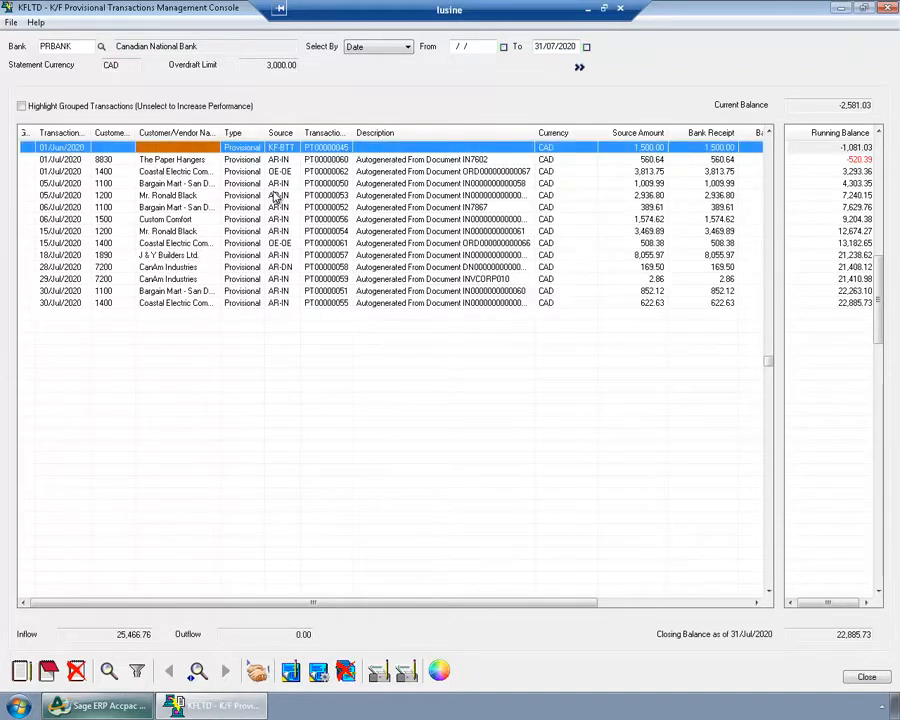
{"action": "left_click", "coordinate": [284, 161]}
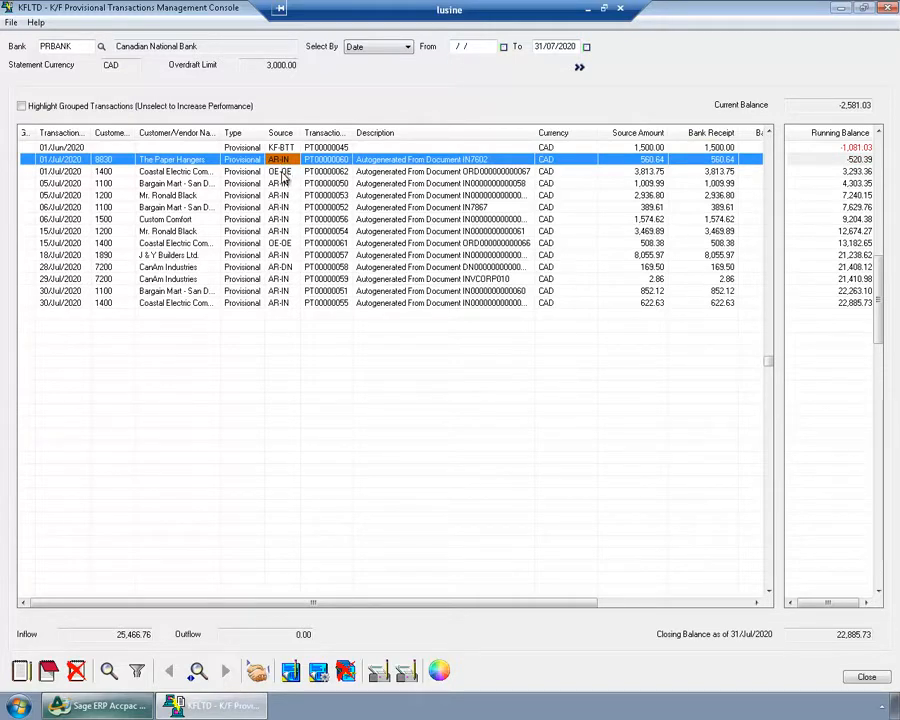
Examine the sources of the O/E order transaction and of the 01/Jun/2020 transaction in the Management Console
{"action": "left_click", "coordinate": [284, 174]}
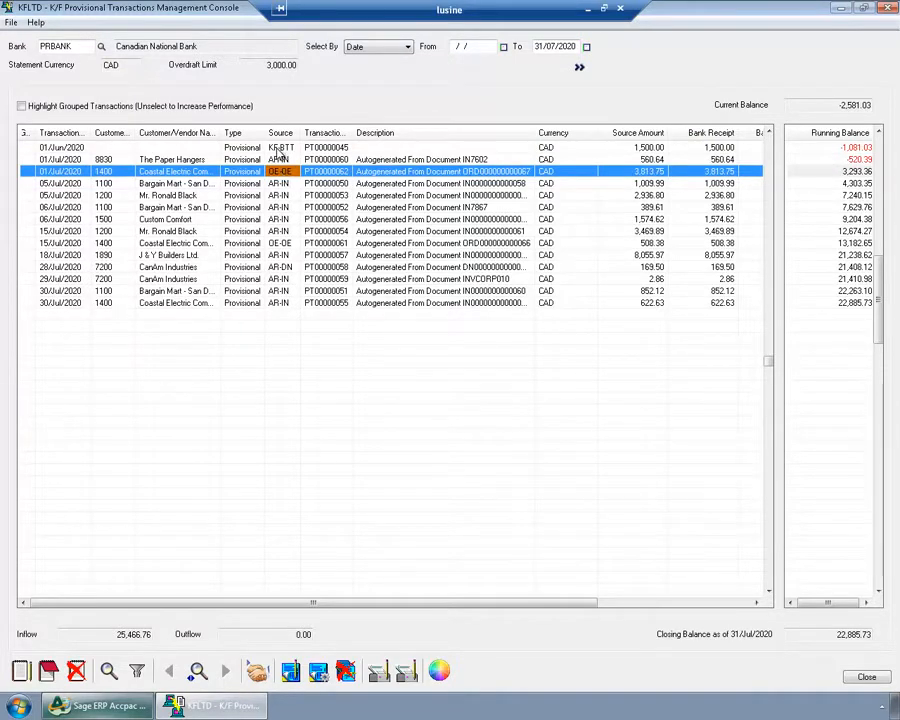
{"action": "key", "text": "Up"}
{"action": "key", "text": "Up"}
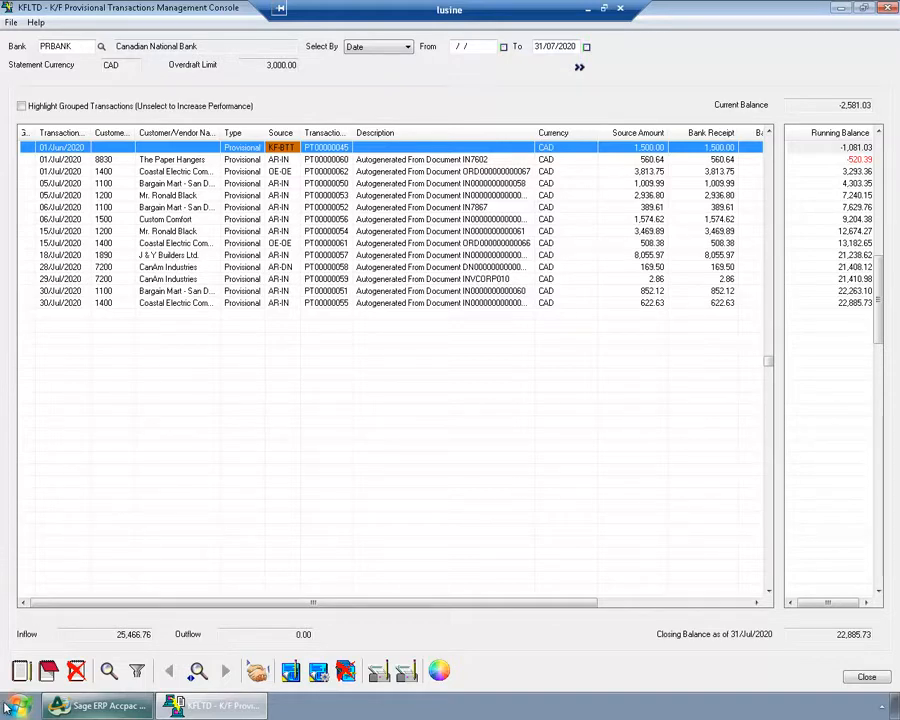
Start another autogeneration of provisional transactions for PRBANK, generating from A/P Invoice
{"action": "left_click", "coordinate": [325, 674]}
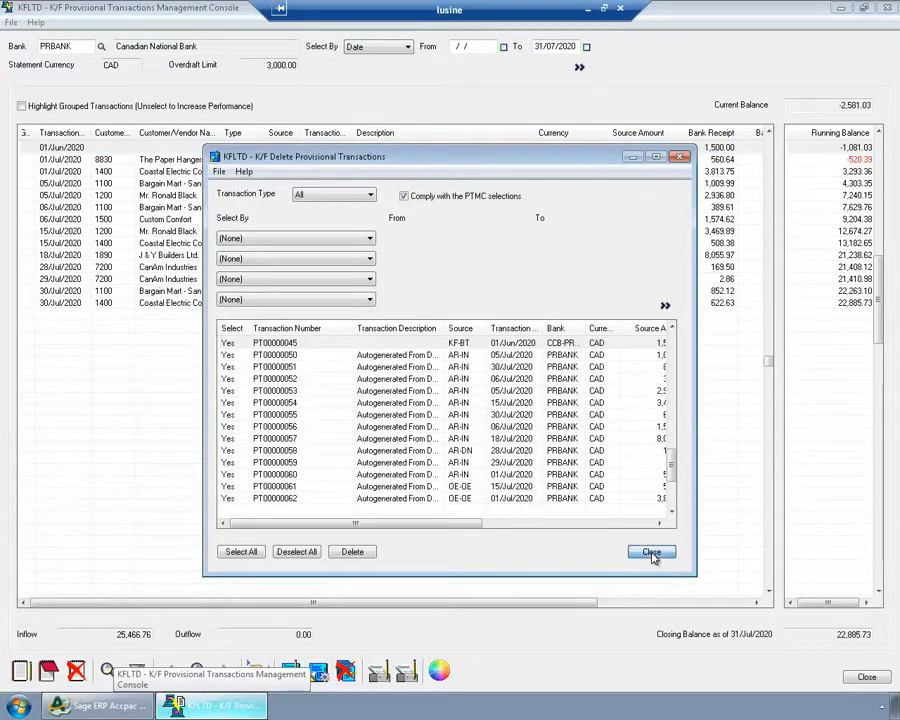
{"action": "left_click", "coordinate": [652, 552]}
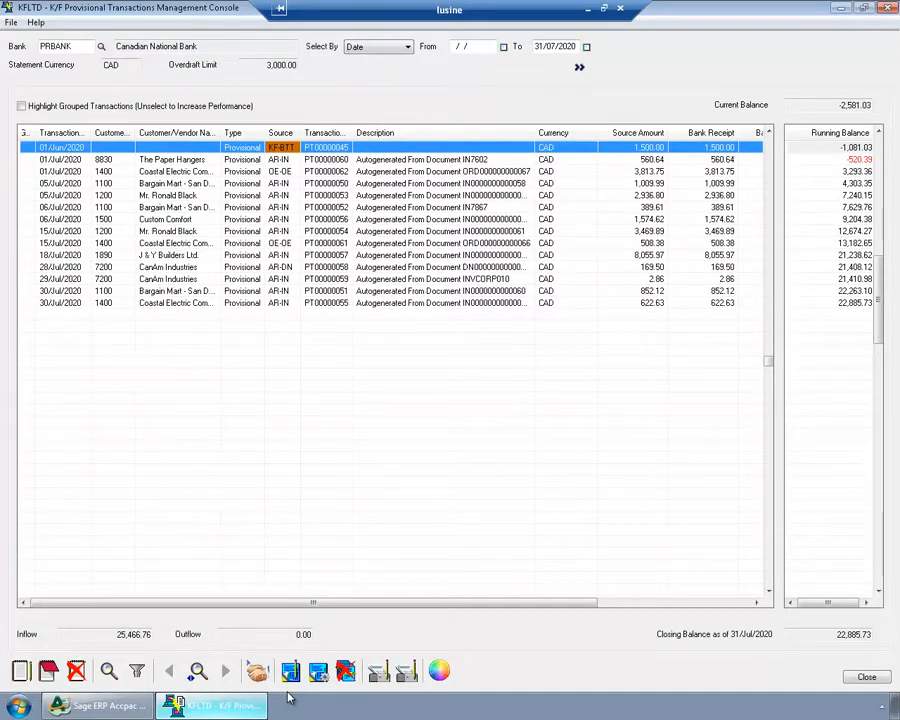
{"action": "left_click", "coordinate": [317, 675]}
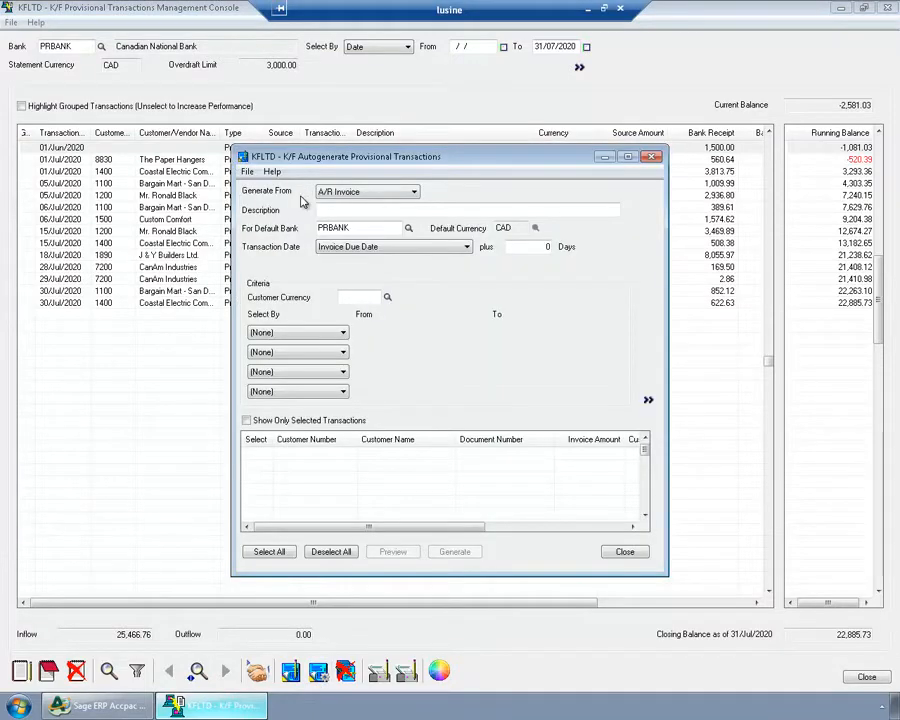
{"action": "left_click", "coordinate": [411, 192]}
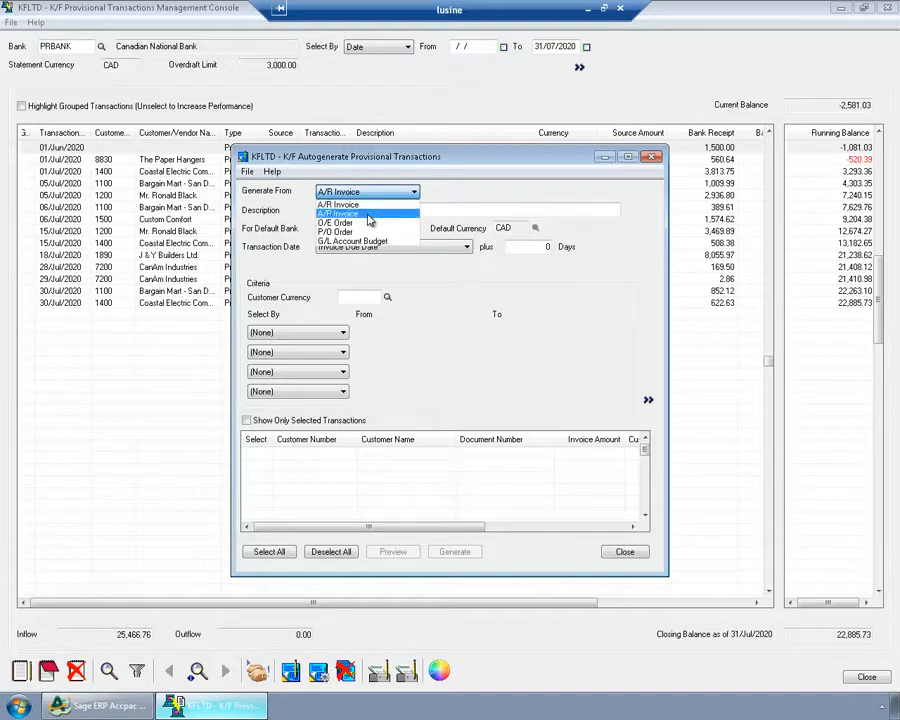
{"action": "left_click", "coordinate": [377, 214]}
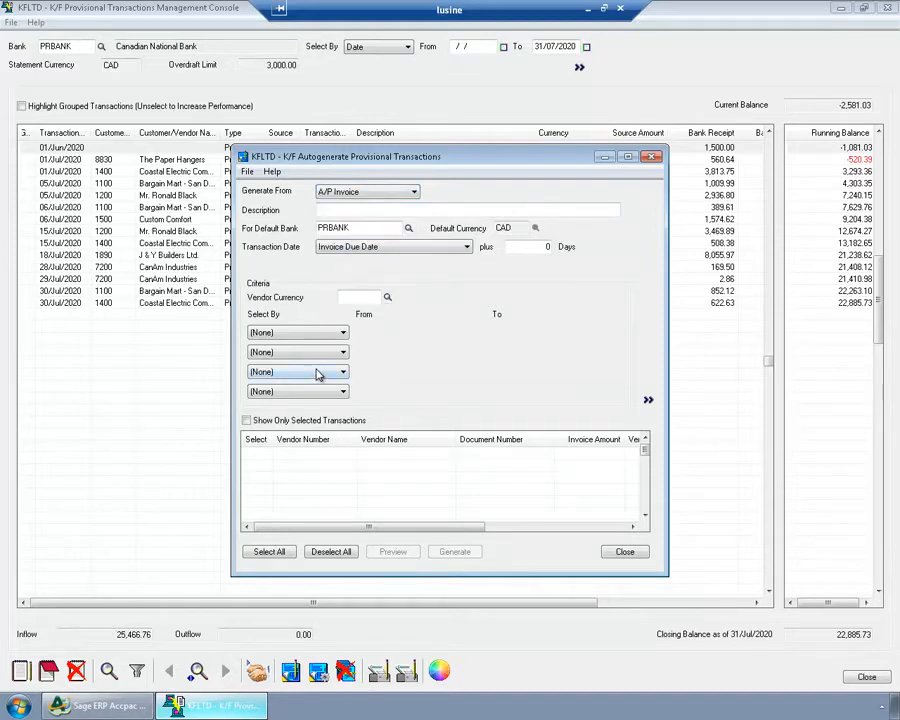
List the A/P invoices with Document Date from 01/07/2020 to 31/07/2020 and generate their provisional transactions
{"action": "left_click", "coordinate": [312, 332]}
{"action": "left_click", "coordinate": [289, 356]}
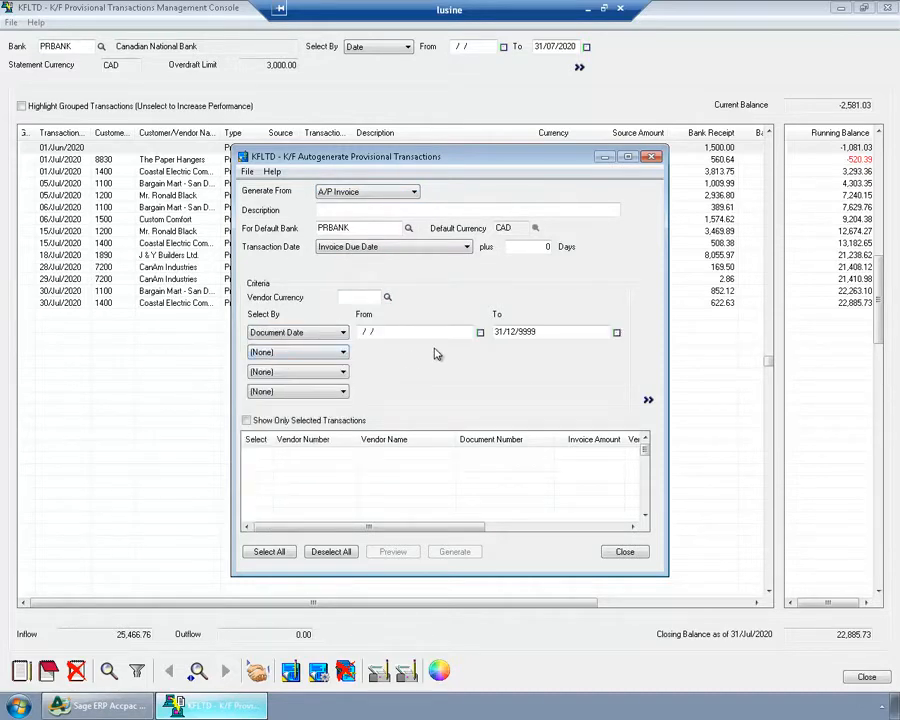
{"action": "type", "text": "01072020"}
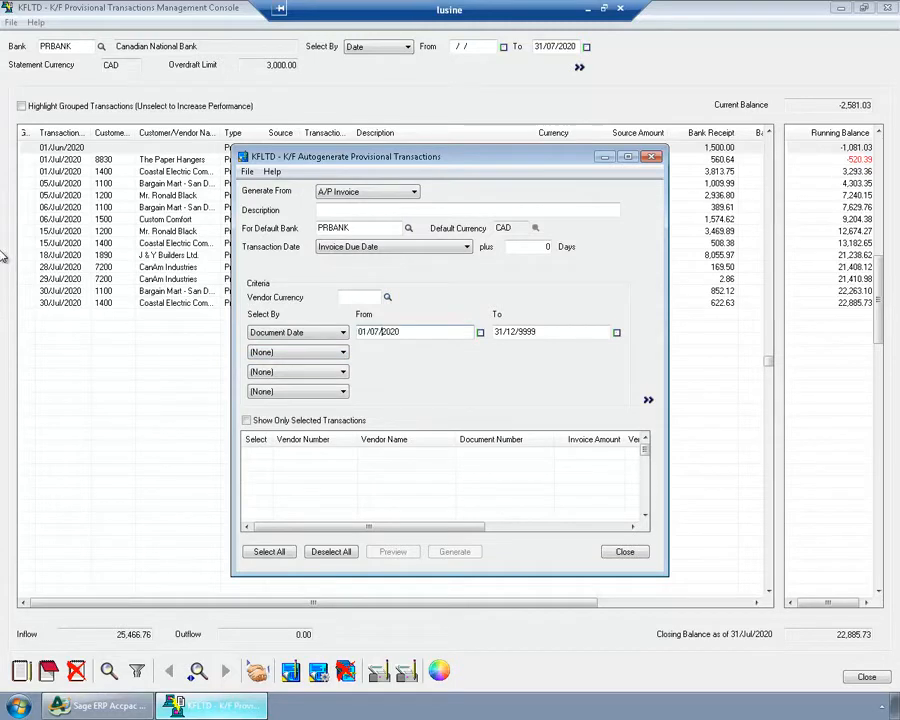
{"action": "key", "text": "Tab"}
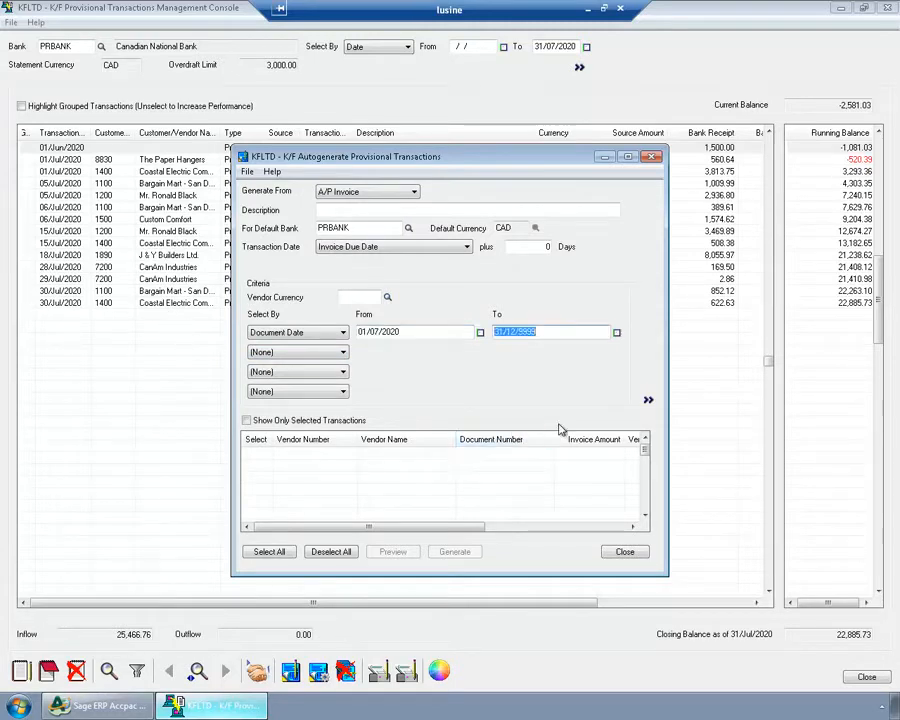
{"action": "type", "text": "01072020"}
{"action": "left_click_drag", "start_coordinate": [503, 332], "coordinate": [427, 332]}
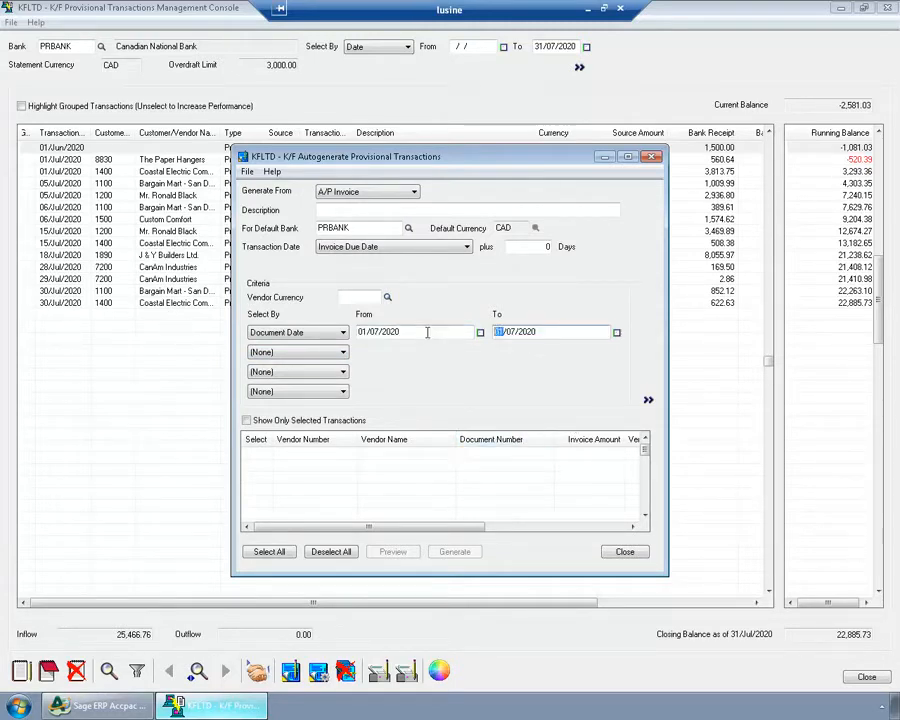
{"action": "type", "text": "31"}
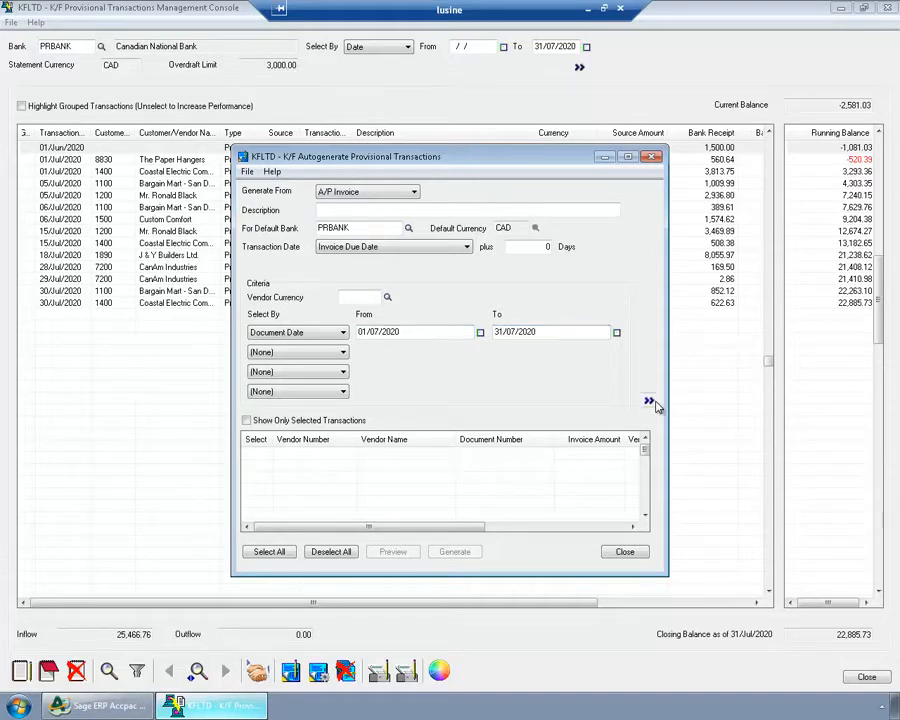
{"action": "left_click", "coordinate": [650, 400]}
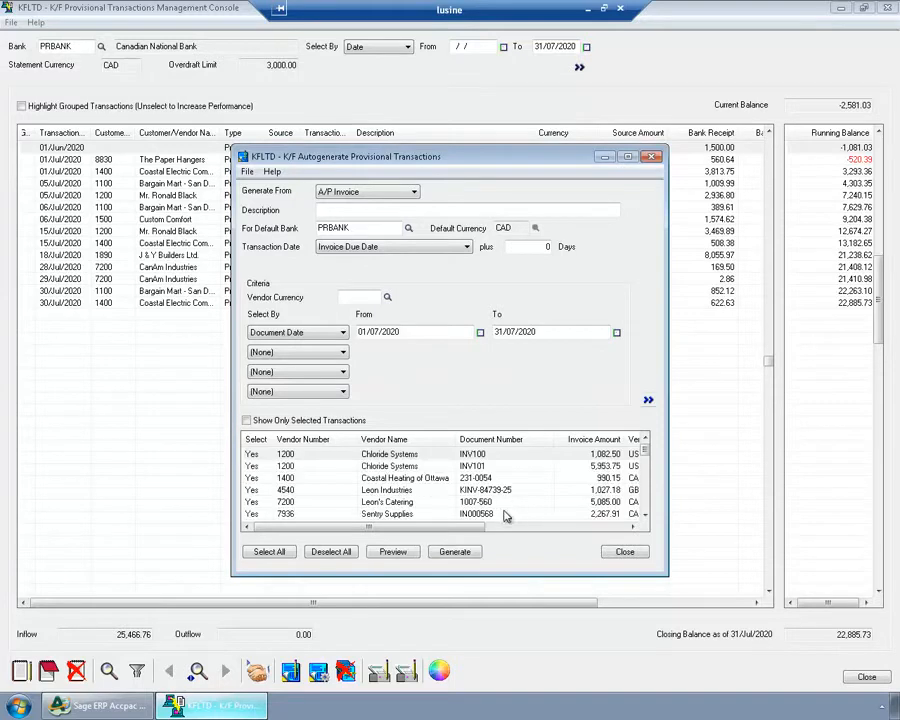
{"action": "left_click", "coordinate": [452, 554]}
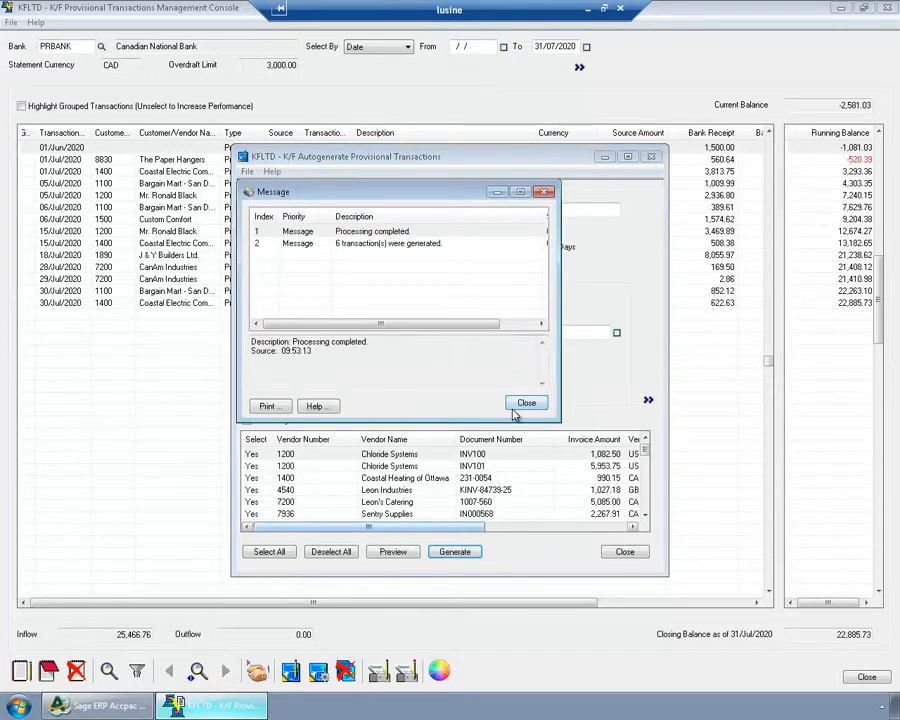
{"action": "left_click", "coordinate": [524, 402]}
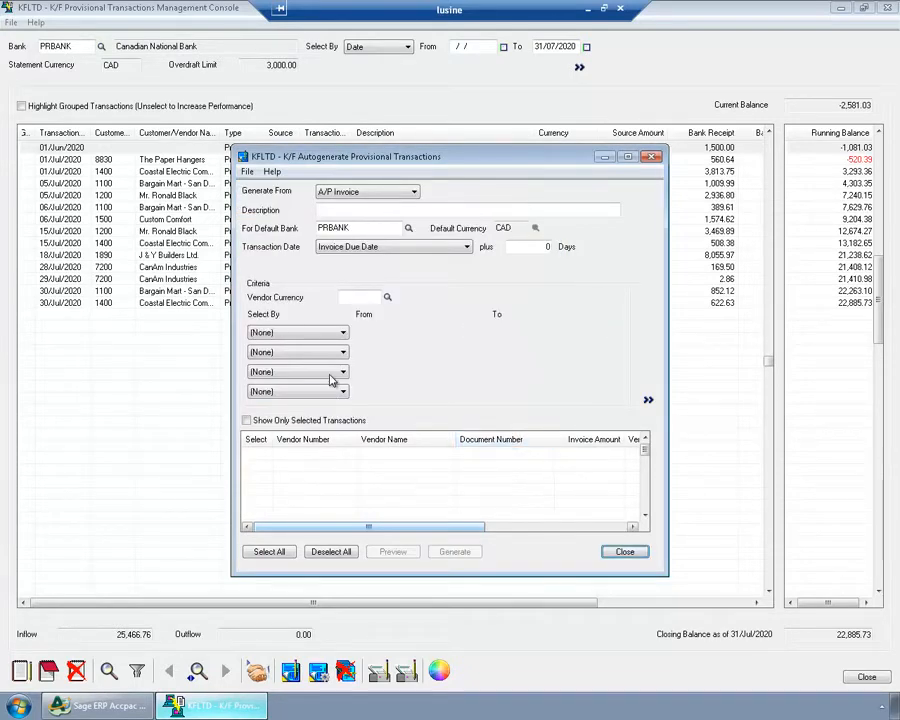
Switch the autogeneration source to P/O Order, with the transaction date based on Arrival Date plus Average Days to Pay
{"action": "left_click", "coordinate": [320, 333]}
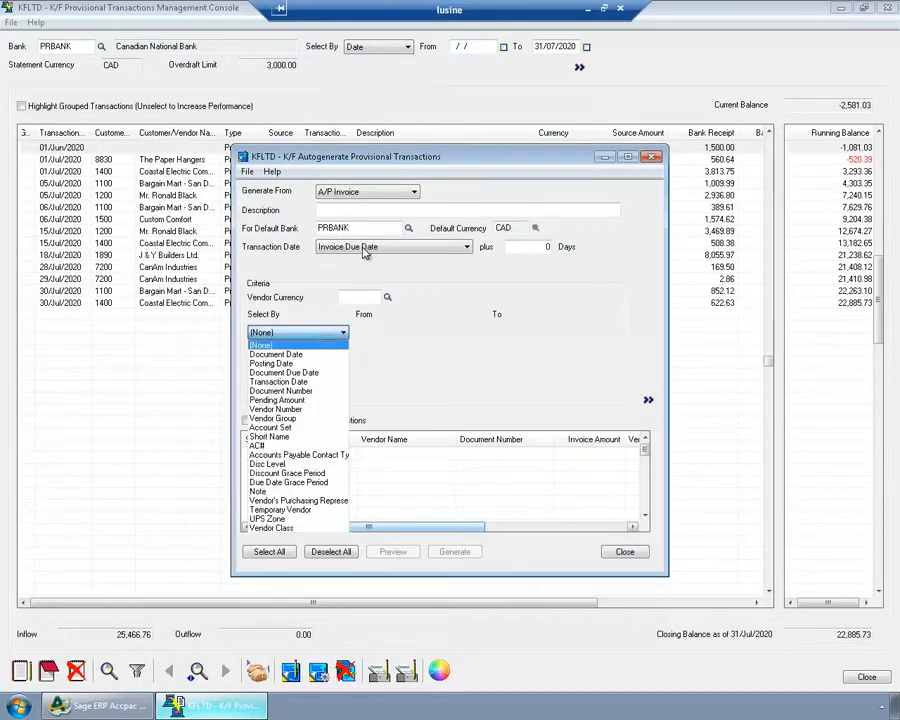
{"action": "left_click", "coordinate": [357, 192]}
{"action": "left_click", "coordinate": [355, 193]}
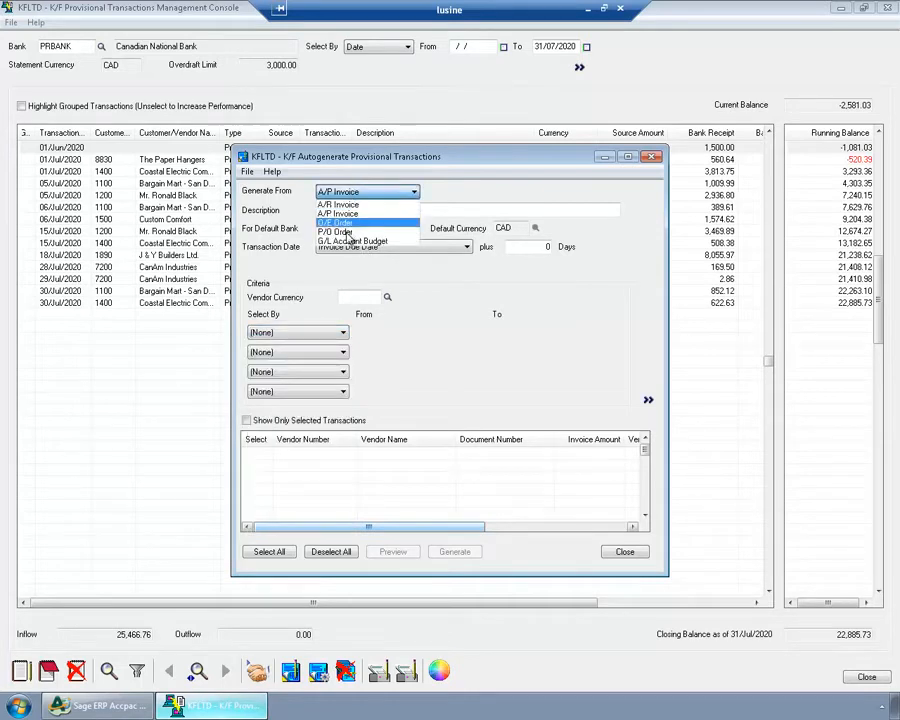
{"action": "left_click", "coordinate": [340, 232]}
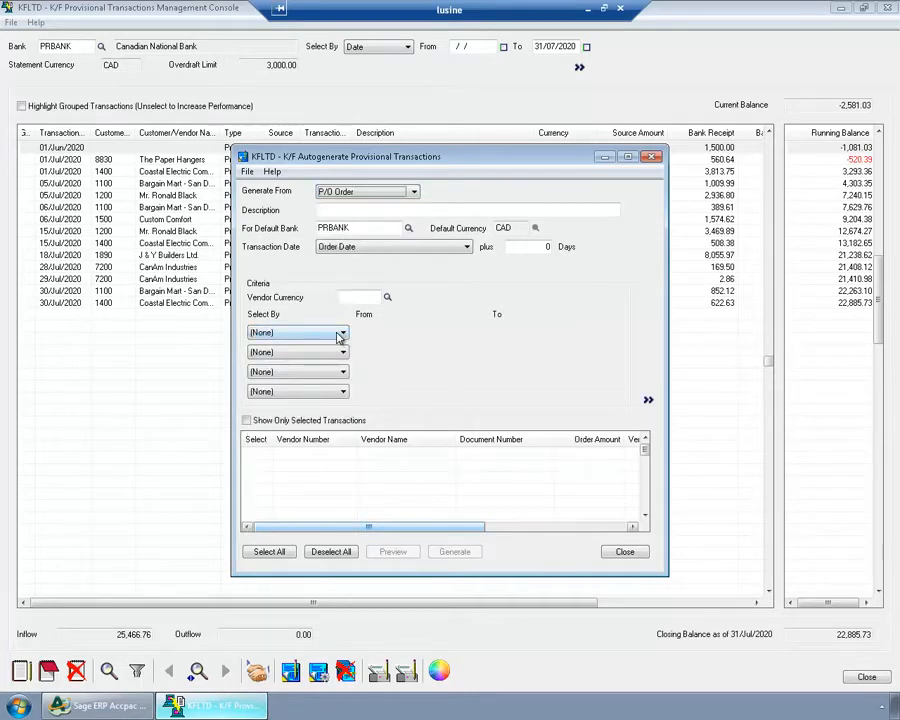
{"action": "left_click", "coordinate": [352, 247]}
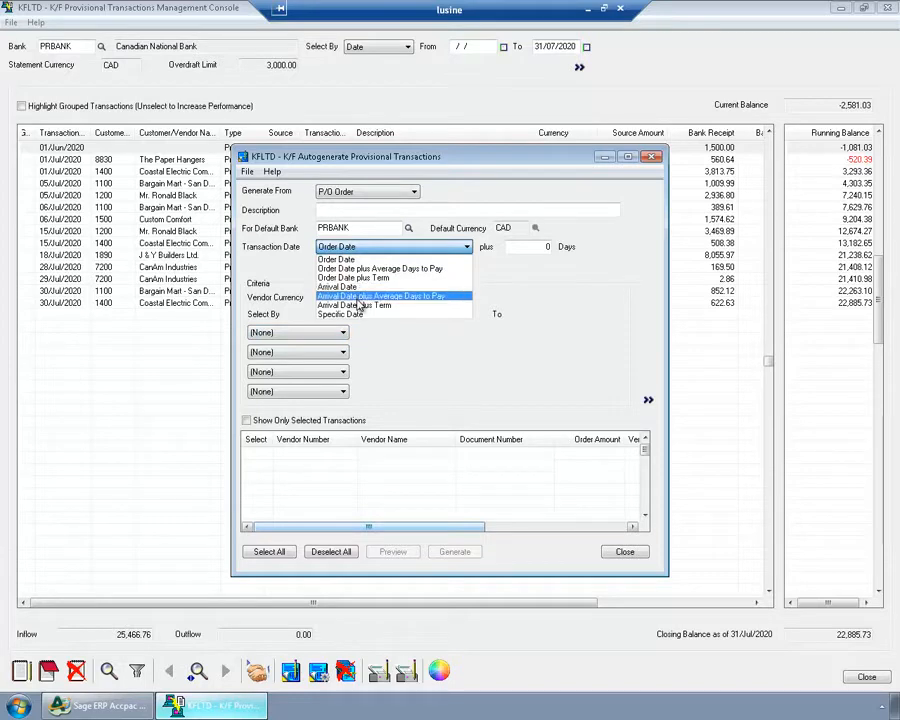
{"action": "left_click", "coordinate": [360, 296]}
List the purchase orders with Transaction Date from 01/07/2020 to 31/07/2020
{"action": "left_click", "coordinate": [344, 338]}
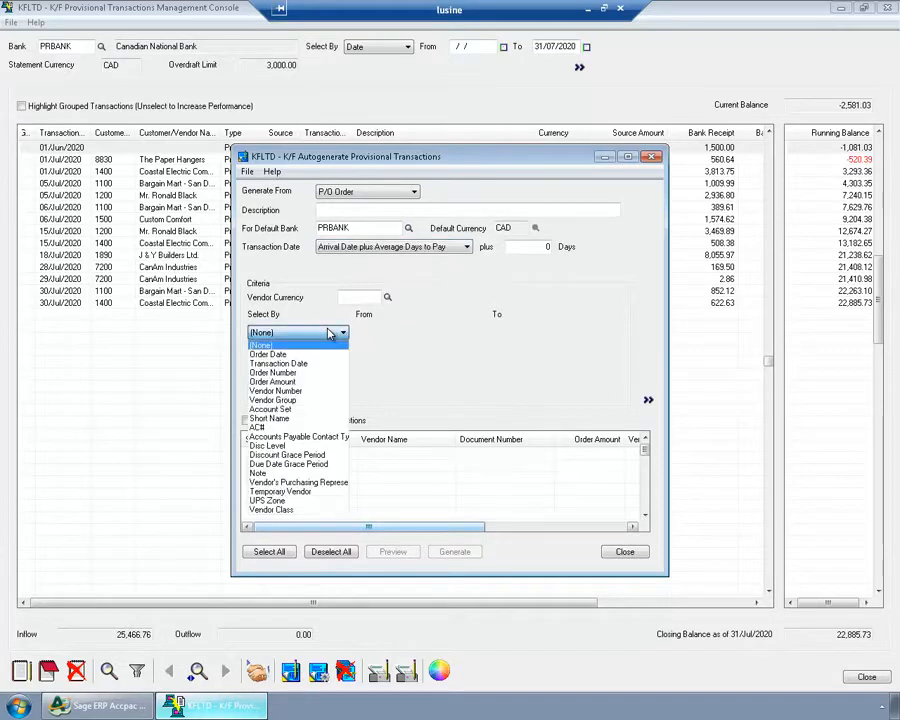
{"action": "left_click", "coordinate": [300, 366]}
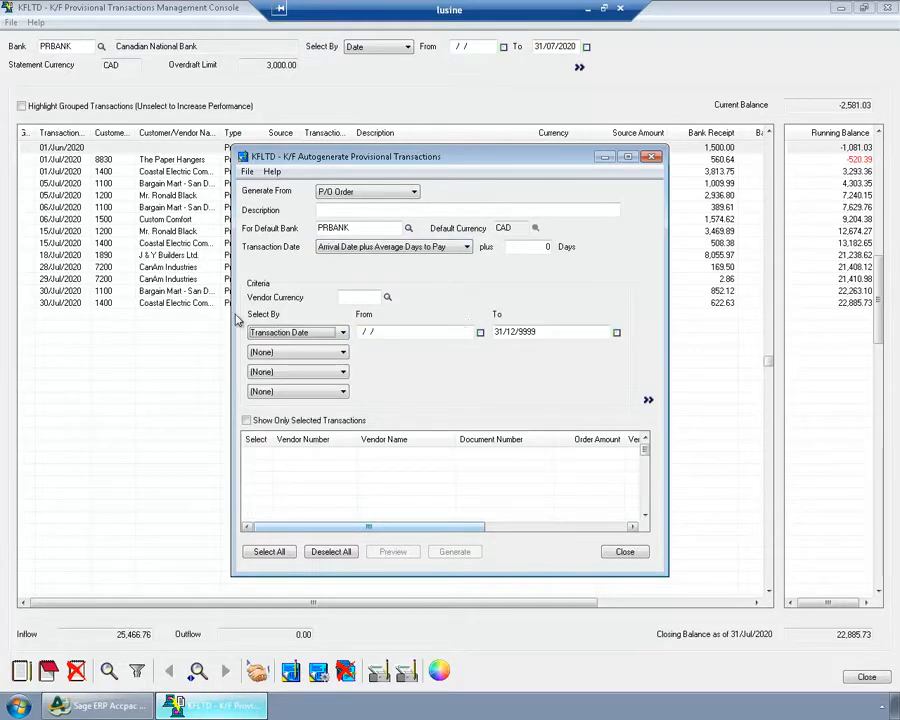
{"action": "key", "text": "Tab"}
{"action": "type", "text": "01/07/2020"}
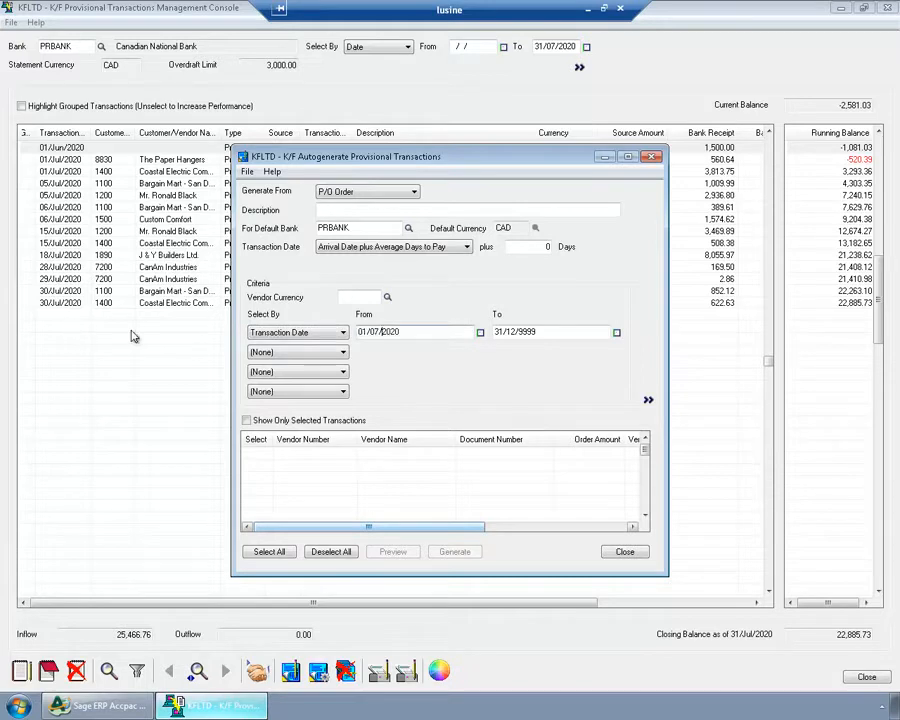
{"action": "key", "text": "Tab"}
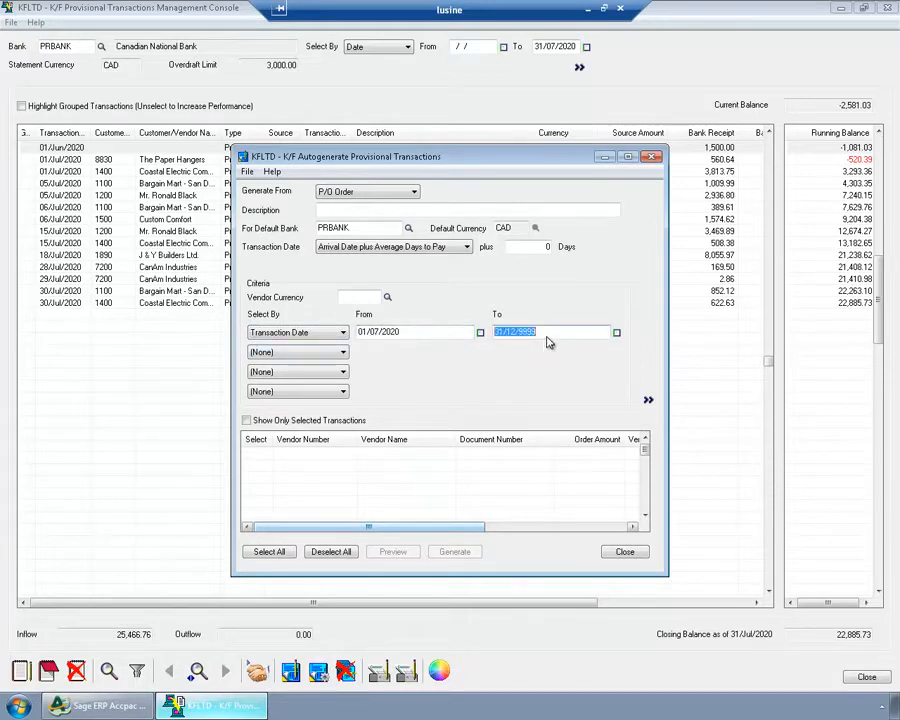
{"action": "type", "text": "01/07/2020"}
{"action": "left_click_drag", "start_coordinate": [506, 332], "coordinate": [457, 330]}
{"action": "type", "text": "31"}
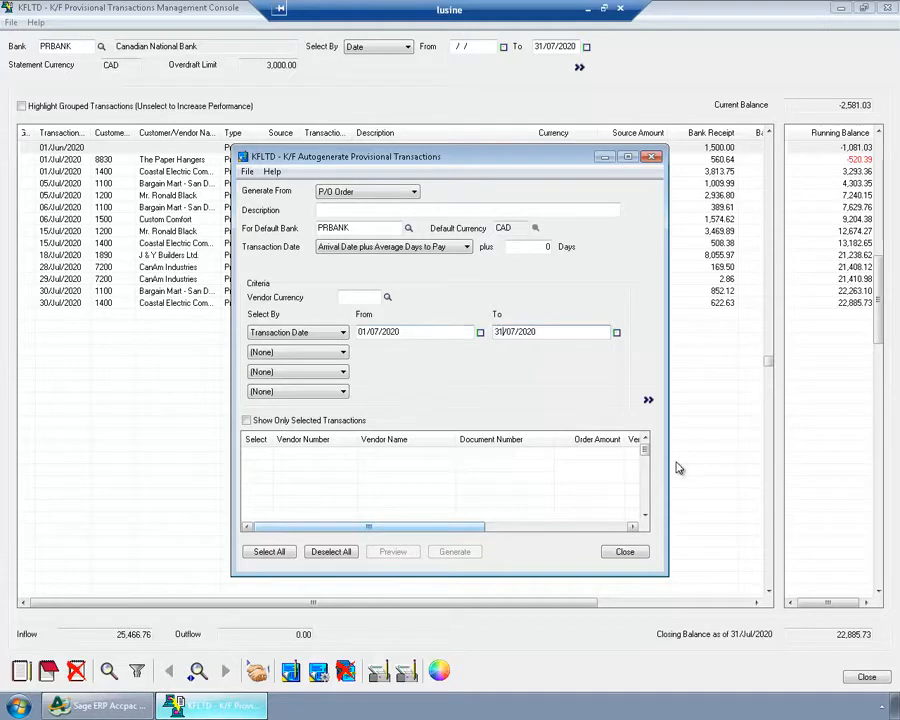
{"action": "left_click", "coordinate": [648, 399]}
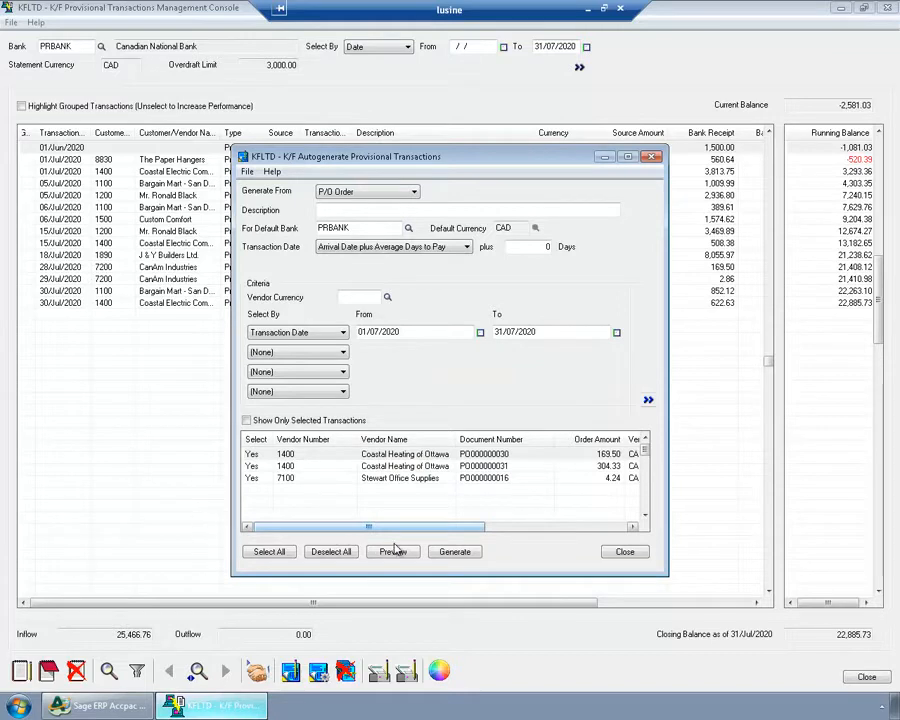
Generate the provisional transactions from the listed purchase orders and return to the Management Console
{"action": "left_click", "coordinate": [456, 553]}
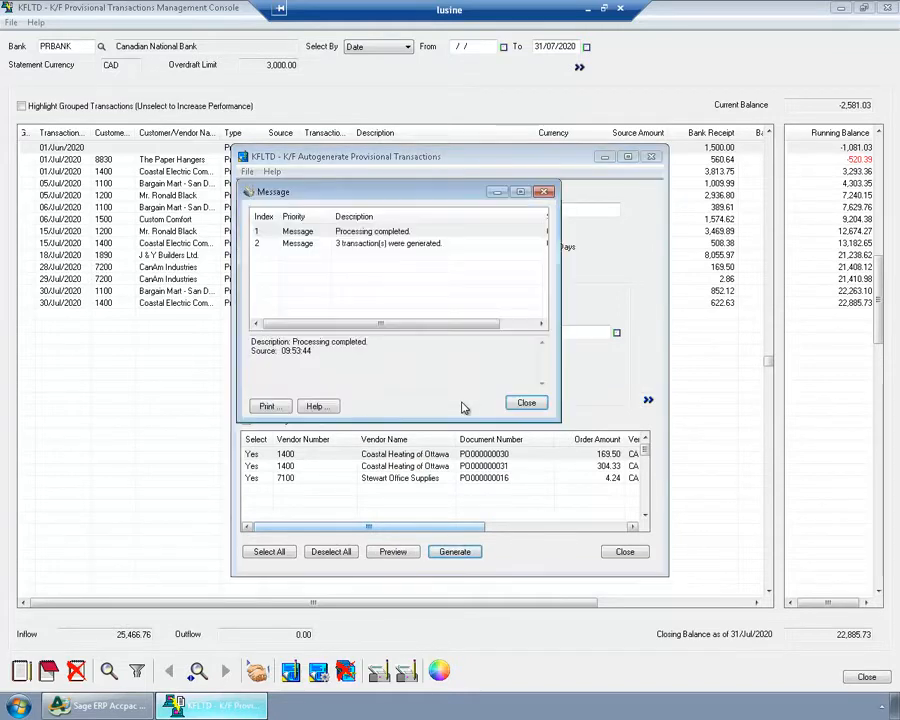
{"action": "left_click", "coordinate": [526, 402]}
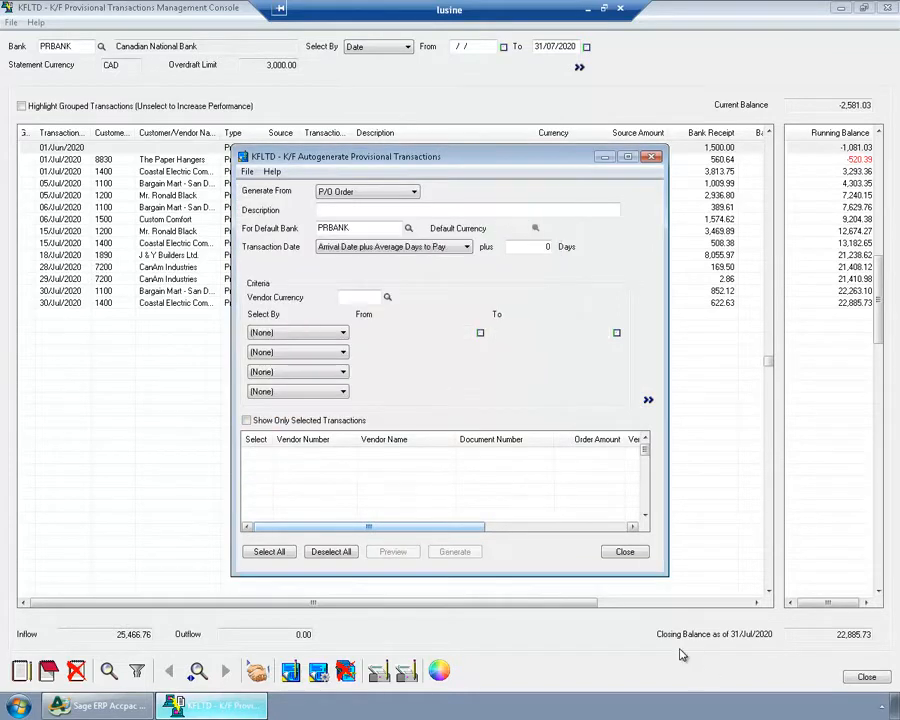
{"action": "left_click", "coordinate": [640, 552]}
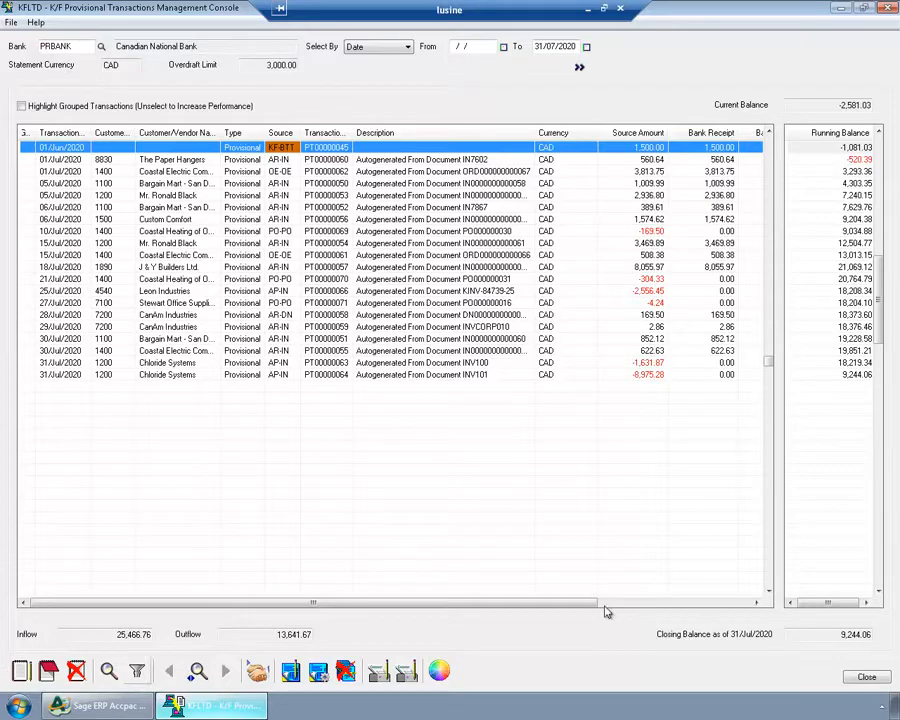
Compare the current balance of PRBANK with the forecast closing balance as of 31/Jul/2020
{"action": "left_click", "coordinate": [820, 104]}
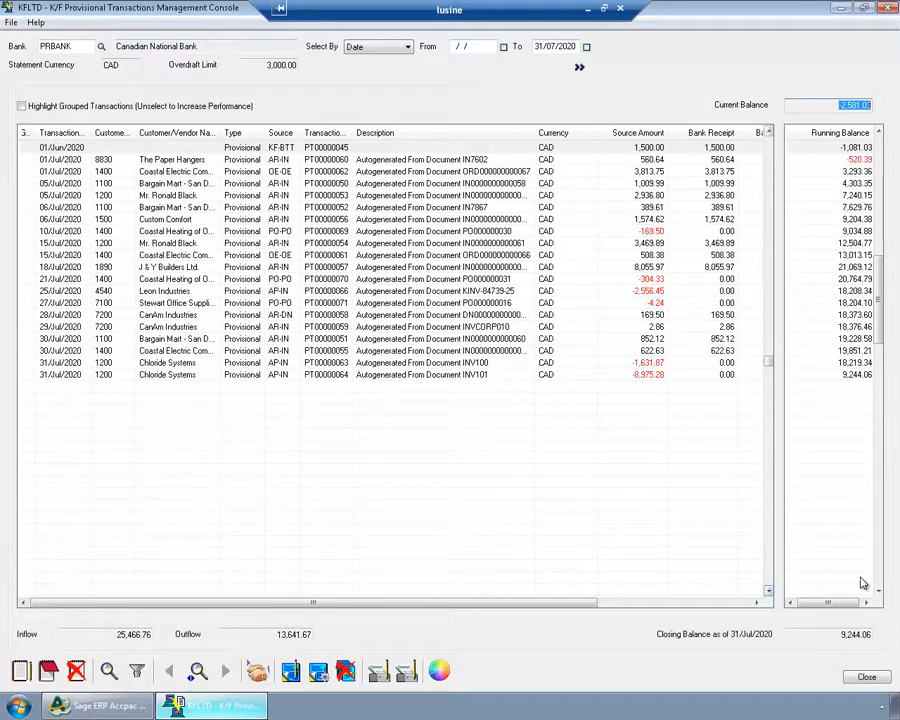
{"action": "left_click", "coordinate": [820, 634]}
{"action": "double_click", "coordinate": [820, 634]}
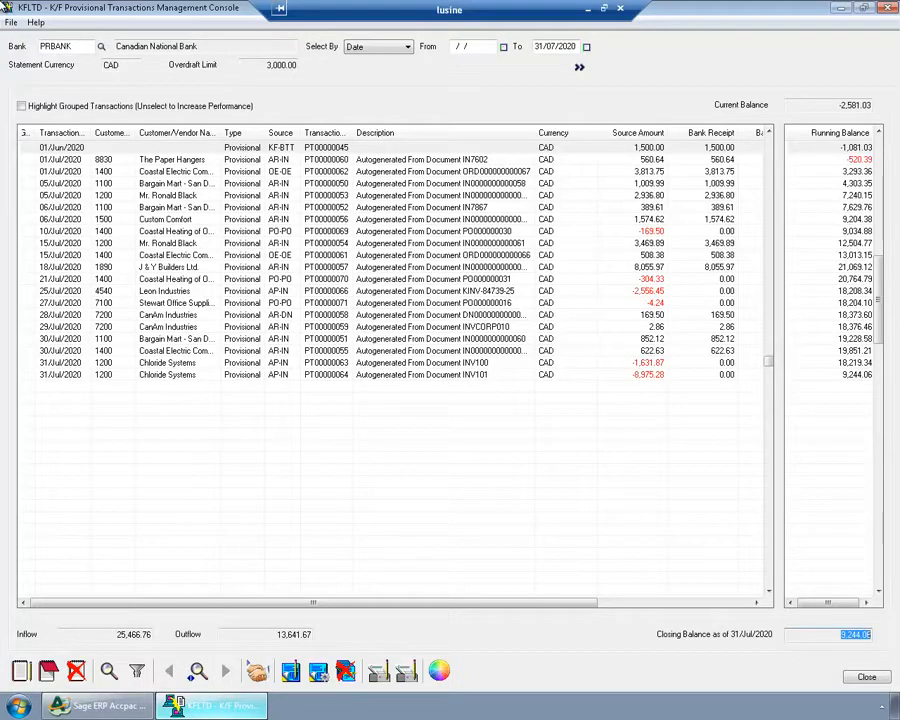
Set the transaction date of provisional transaction PT00000054 to 15/09/2020 and check the updated closing balance
{"action": "left_click", "coordinate": [58, 243]}
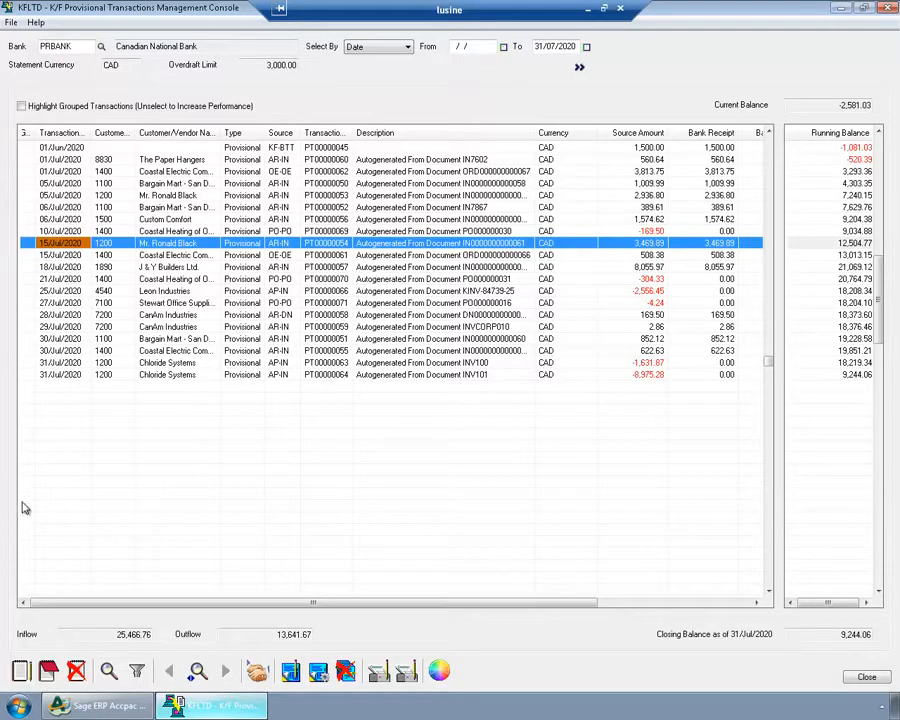
{"action": "left_click", "coordinate": [50, 246]}
{"action": "left_click", "coordinate": [51, 243]}
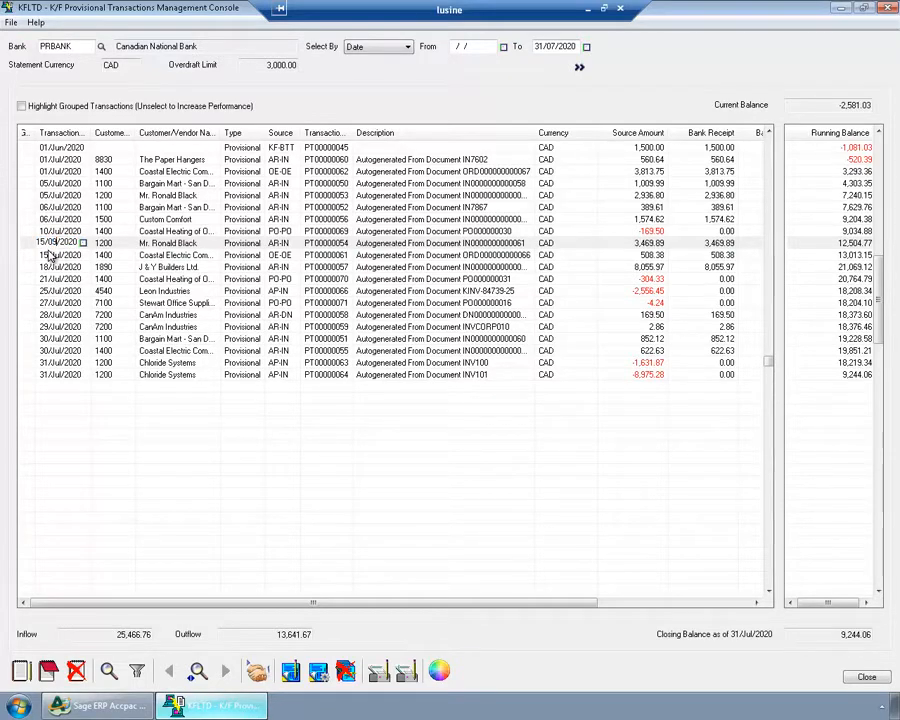
{"action": "left_click", "coordinate": [32, 256]}
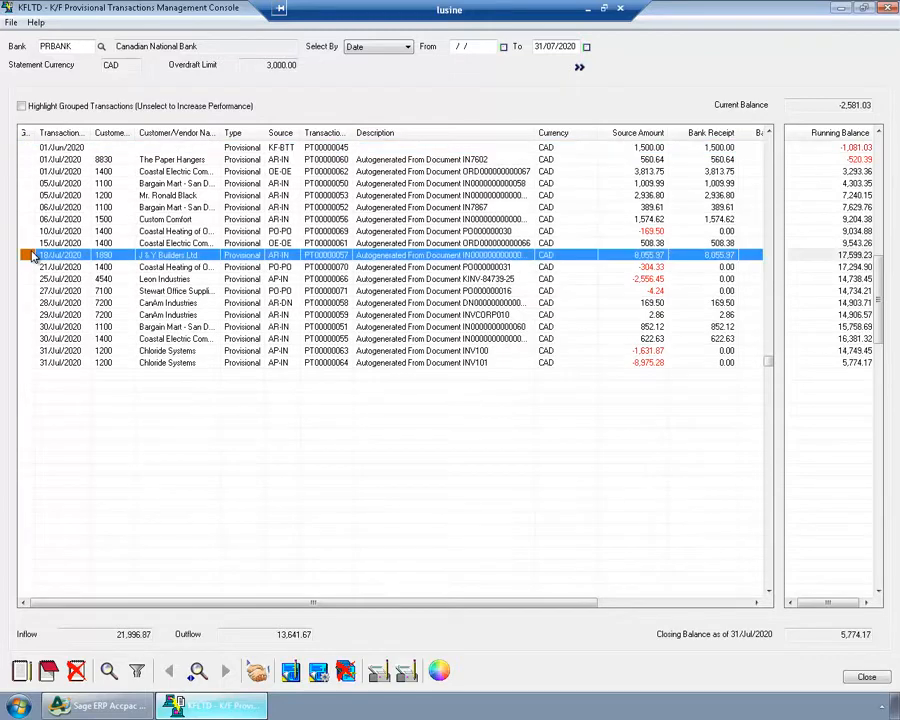
{"action": "left_click", "coordinate": [866, 635]}
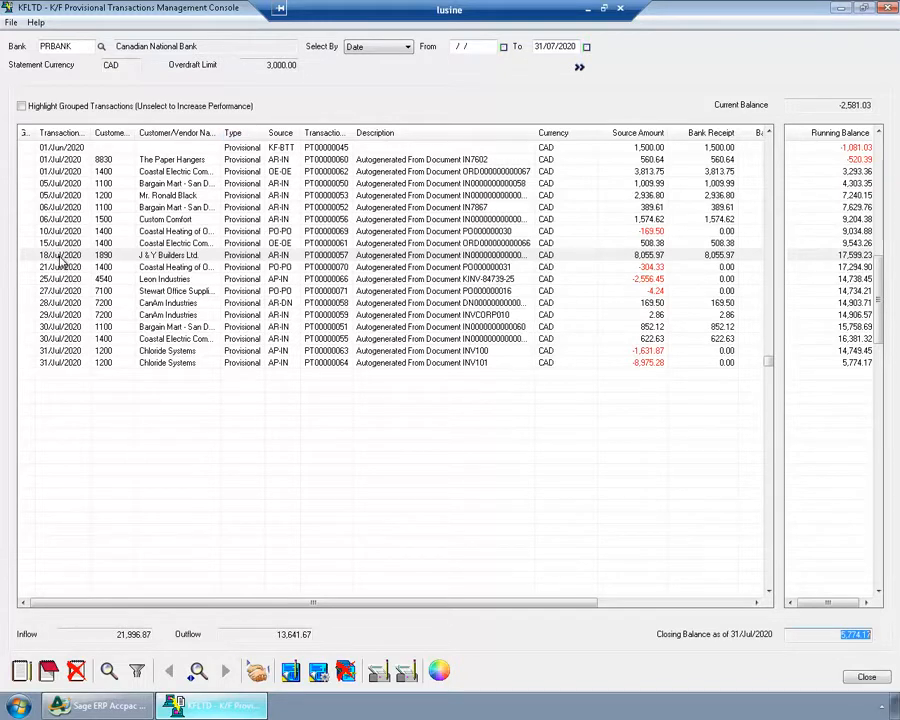
{"action": "left_click", "coordinate": [281, 330]}
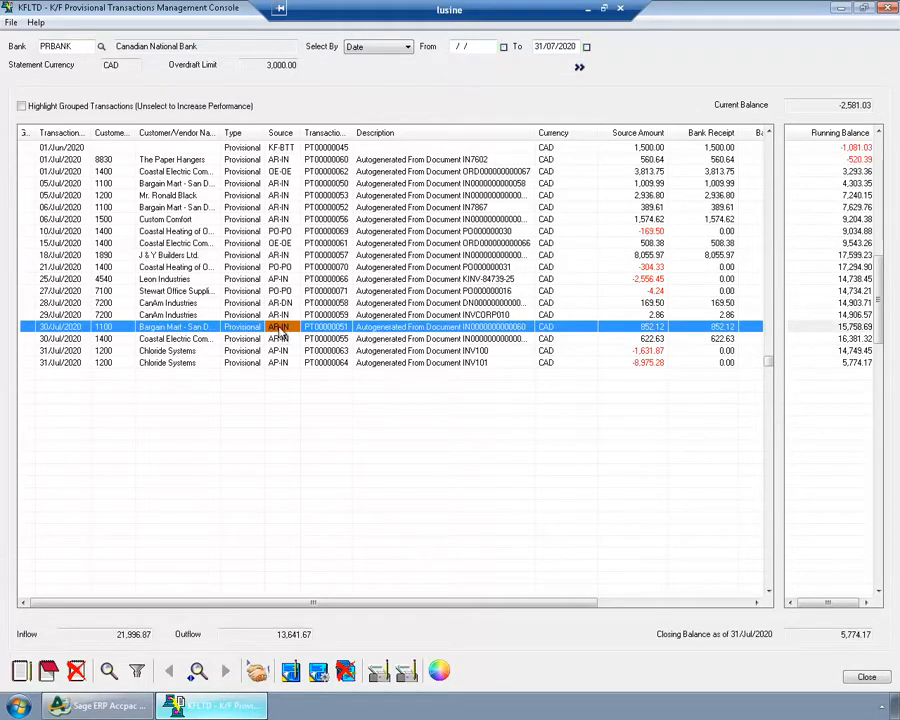
Reassign provisional transaction PT00000051 to bank CCB and check the updated closing balance of PRBANK
{"action": "left_click", "coordinate": [46, 680]}
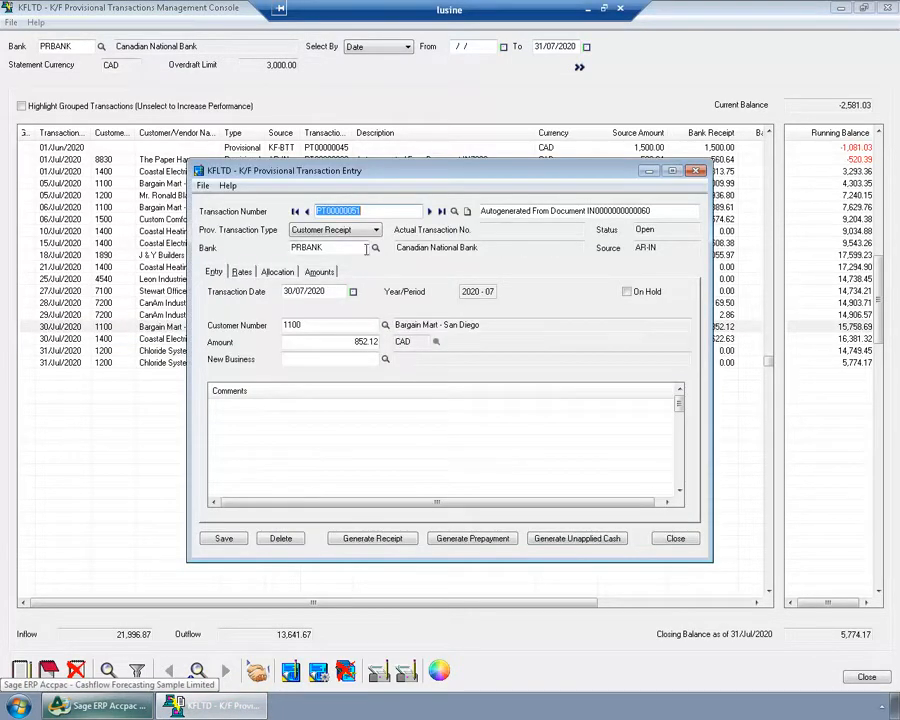
{"action": "left_click", "coordinate": [375, 247]}
{"action": "double_click", "coordinate": [185, 194]}
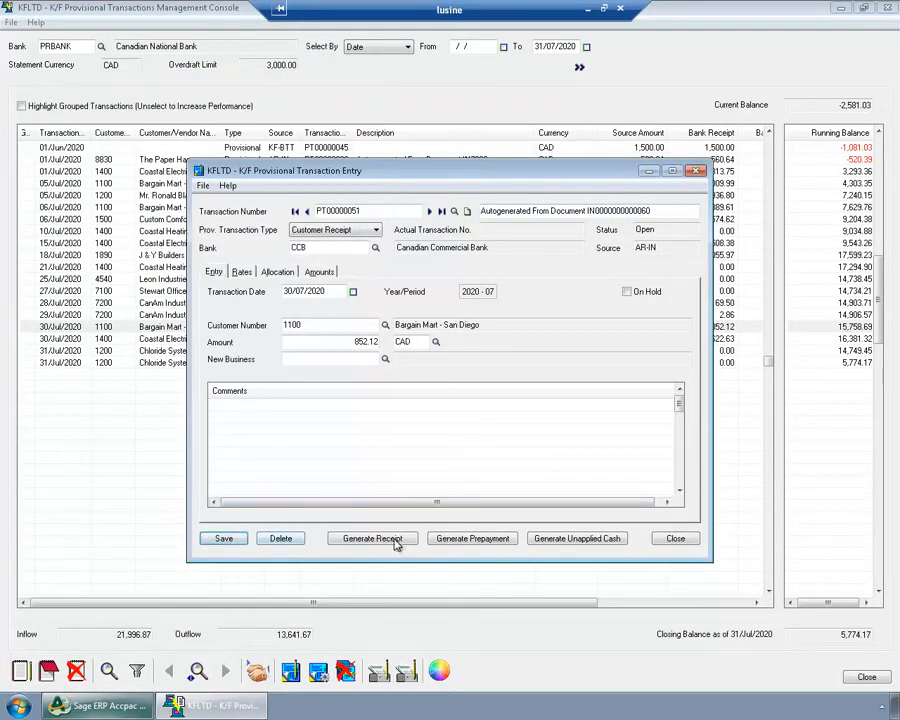
{"action": "left_click", "coordinate": [670, 540]}
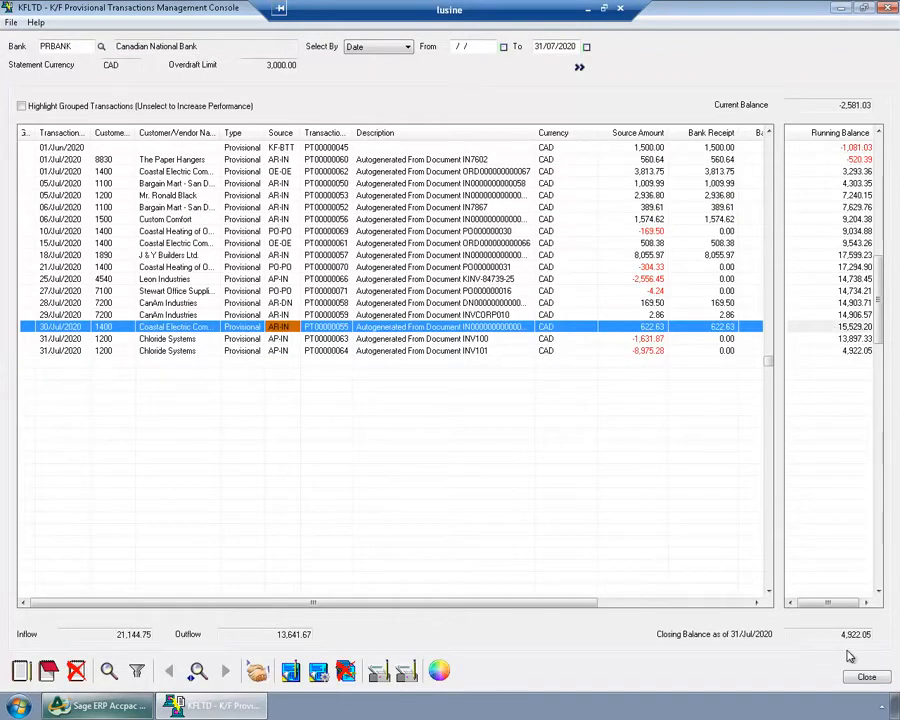
{"action": "left_click_drag", "start_coordinate": [832, 638], "coordinate": [892, 639]}
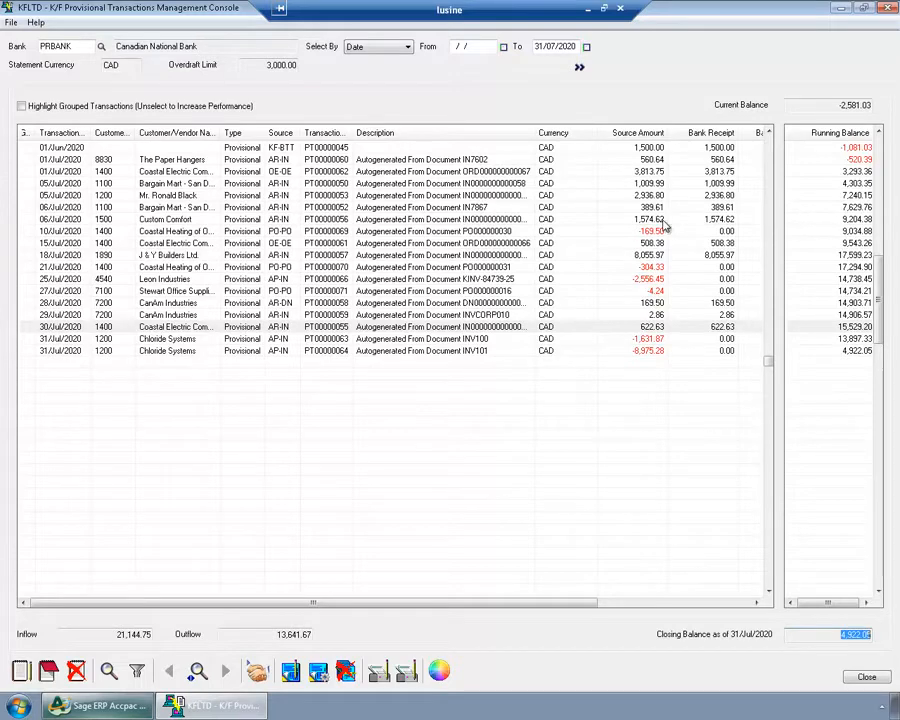
Set the source amount of Bargain Mart's provisional transaction PT00000052, autogenerated from document IN7867, to 300.00
{"action": "left_click", "coordinate": [636, 207]}
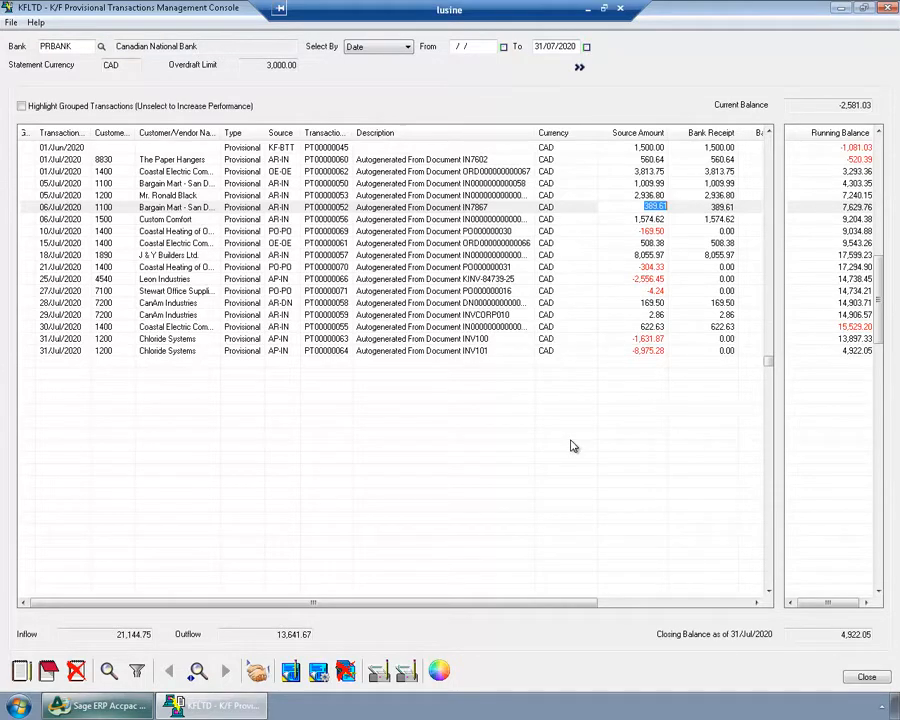
{"action": "type", "text": "300"}
{"action": "key", "text": "Return"}
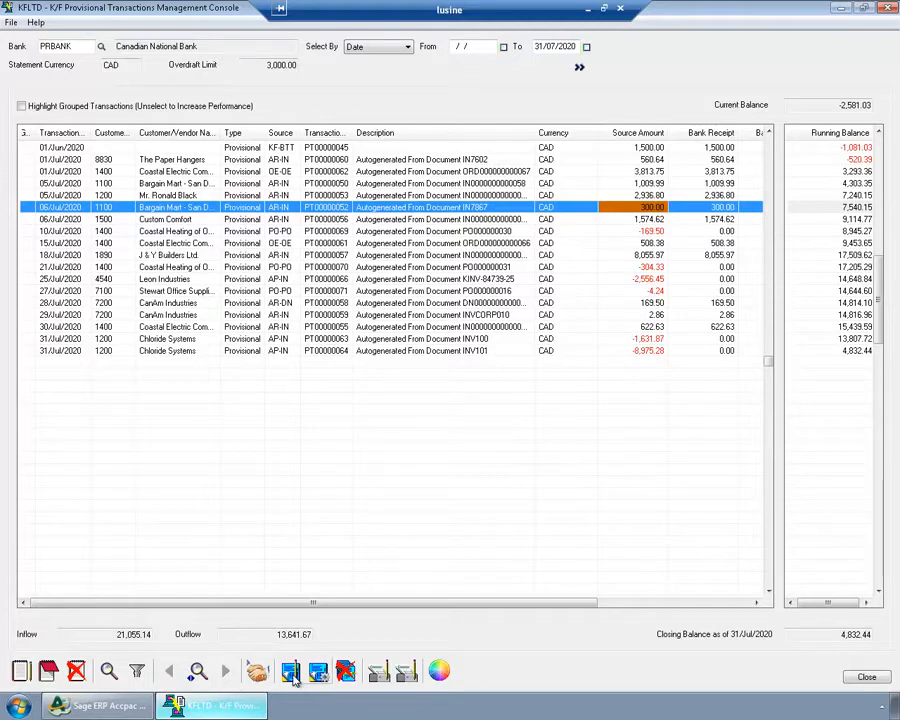
Start a new business entry with a 10,000.00 CAD receipt from Coastal Electric on 28/07/2020 through PRBANK
{"action": "left_click", "coordinate": [262, 675]}
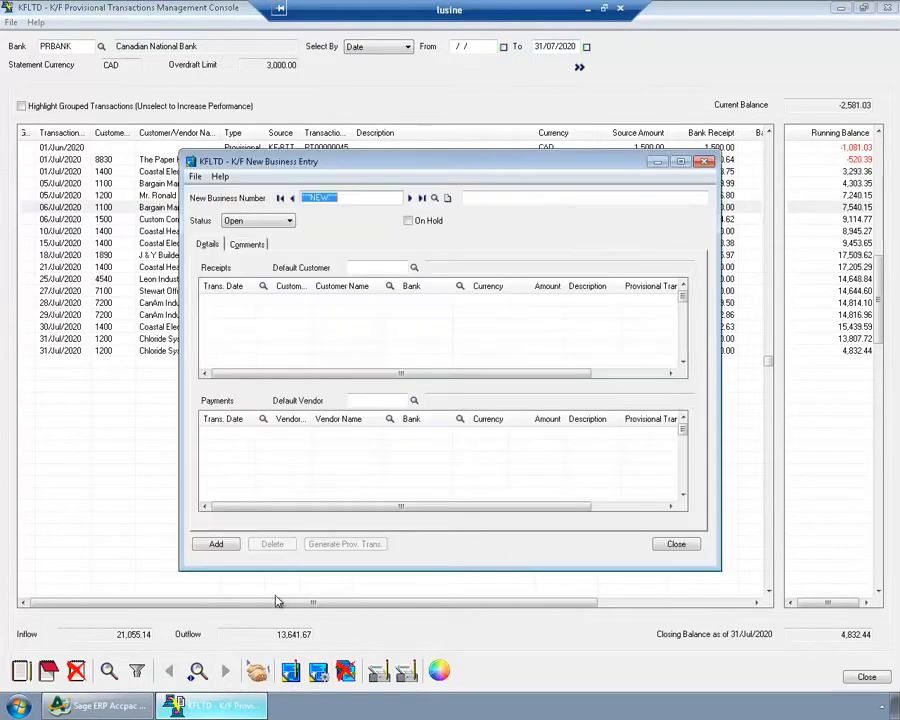
{"action": "left_click", "coordinate": [255, 311]}
{"action": "left_click", "coordinate": [228, 307]}
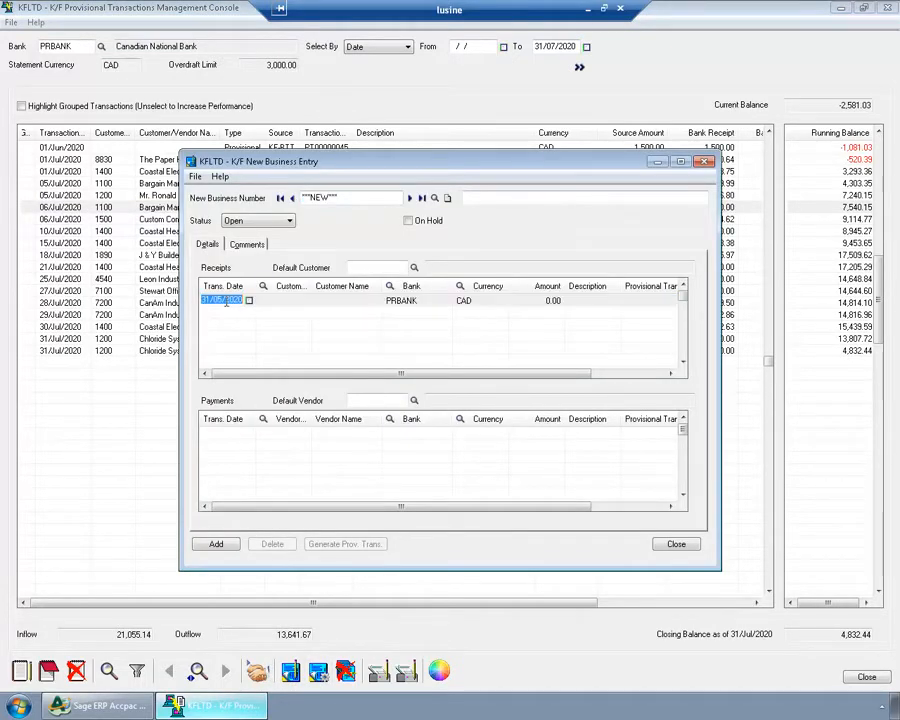
{"action": "type", "text": "28/07"}
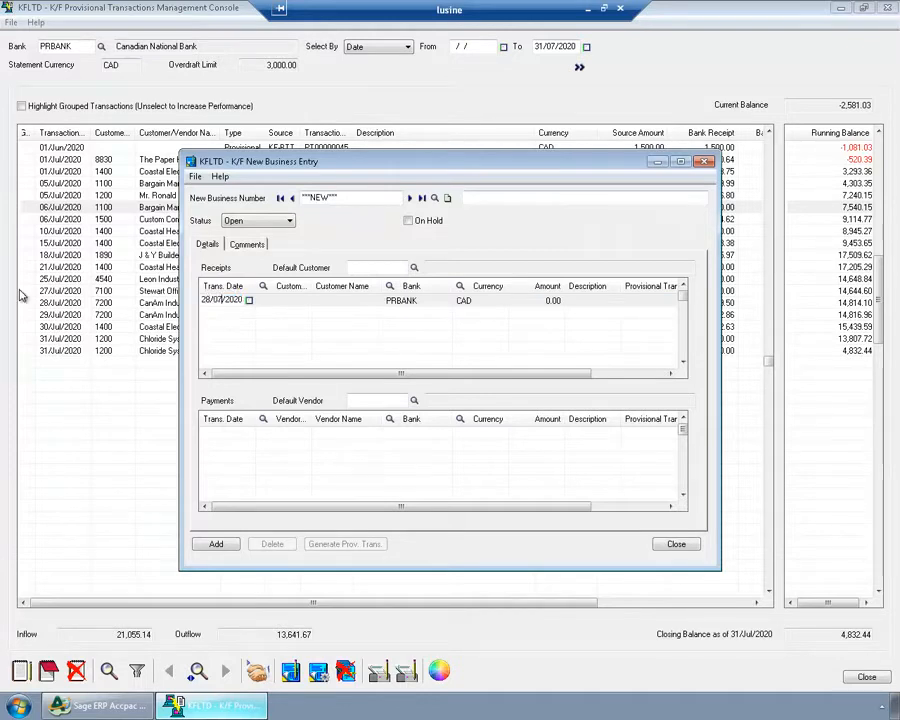
{"action": "left_click", "coordinate": [286, 301]}
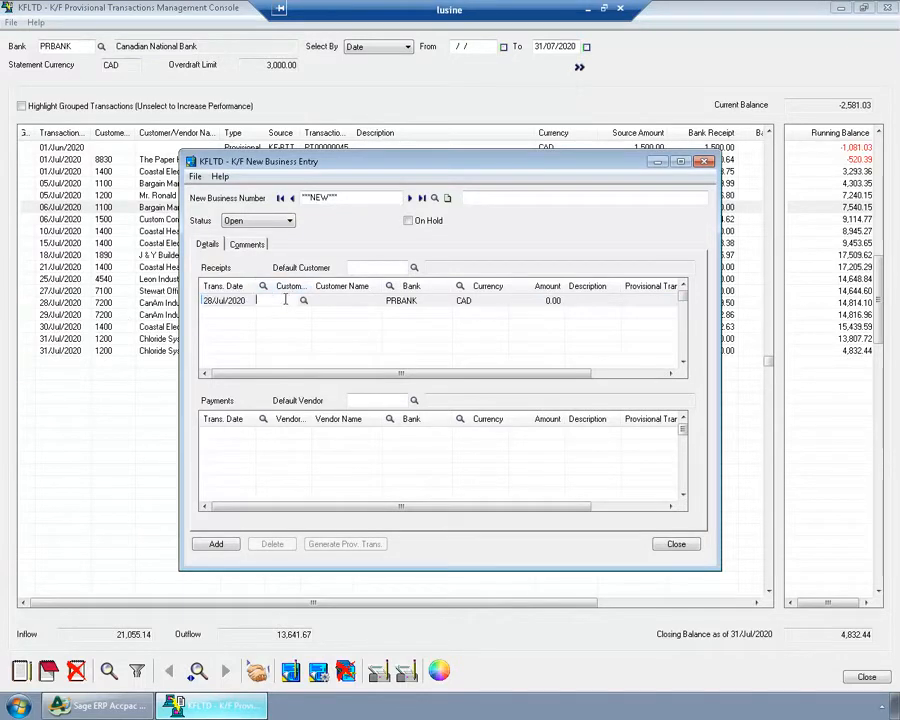
{"action": "type", "text": "1400"}
{"action": "key", "text": "Tab"}
{"action": "key", "text": "Tab"}
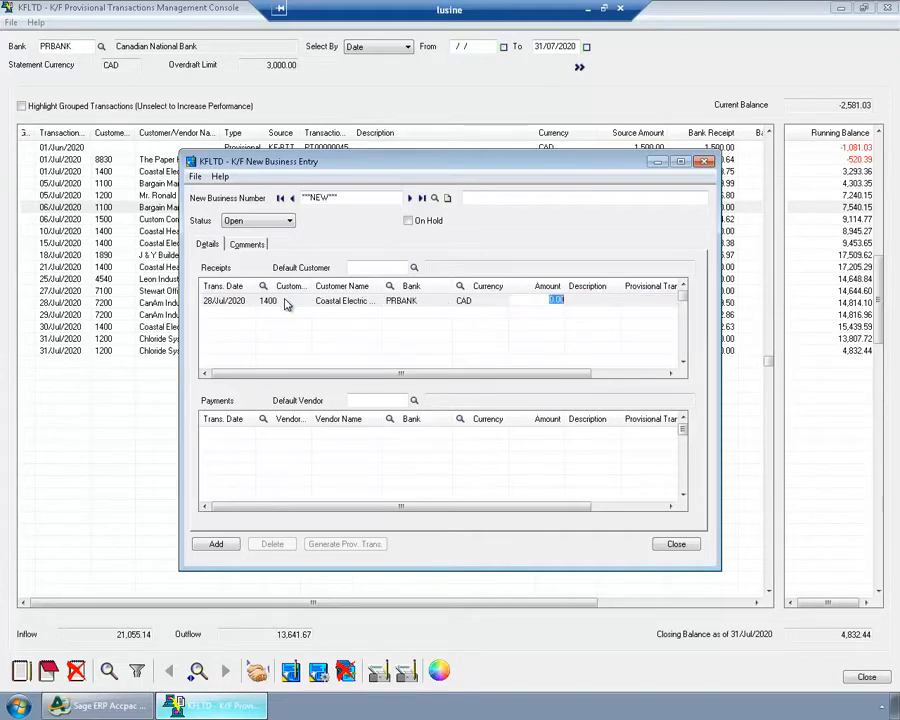
{"action": "type", "text": "1000"}
Enter a payment of 8,500.00 CAD to vendor Coastal Heating on 27/07/2020 in the new business entry
{"action": "left_click", "coordinate": [224, 432]}
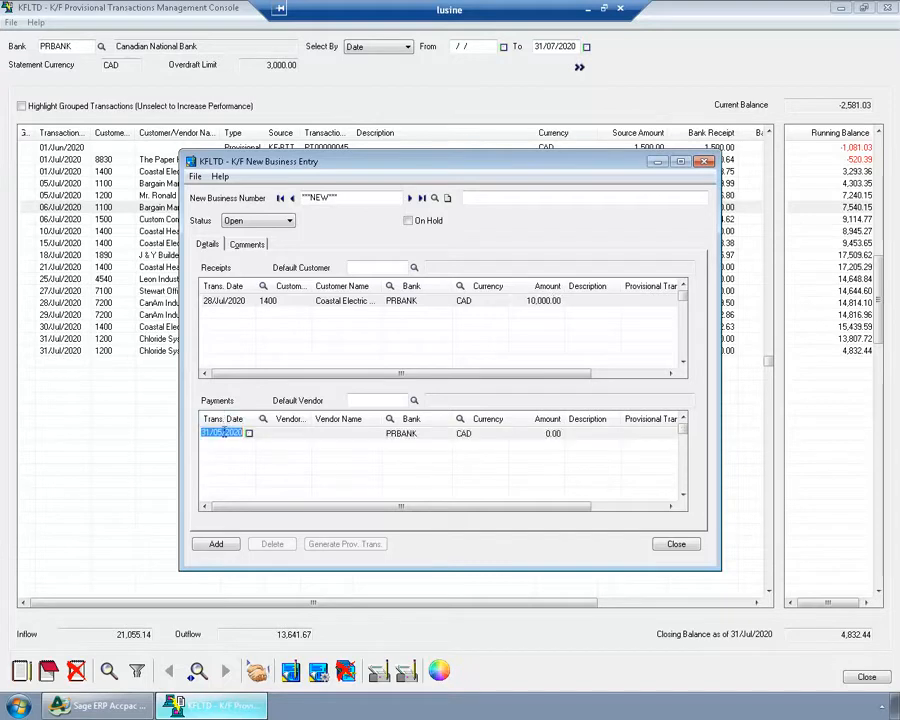
{"action": "type", "text": "27"}
{"action": "type", "text": "07"}
{"action": "key", "text": "Tab"}
{"action": "type", "text": "1"}
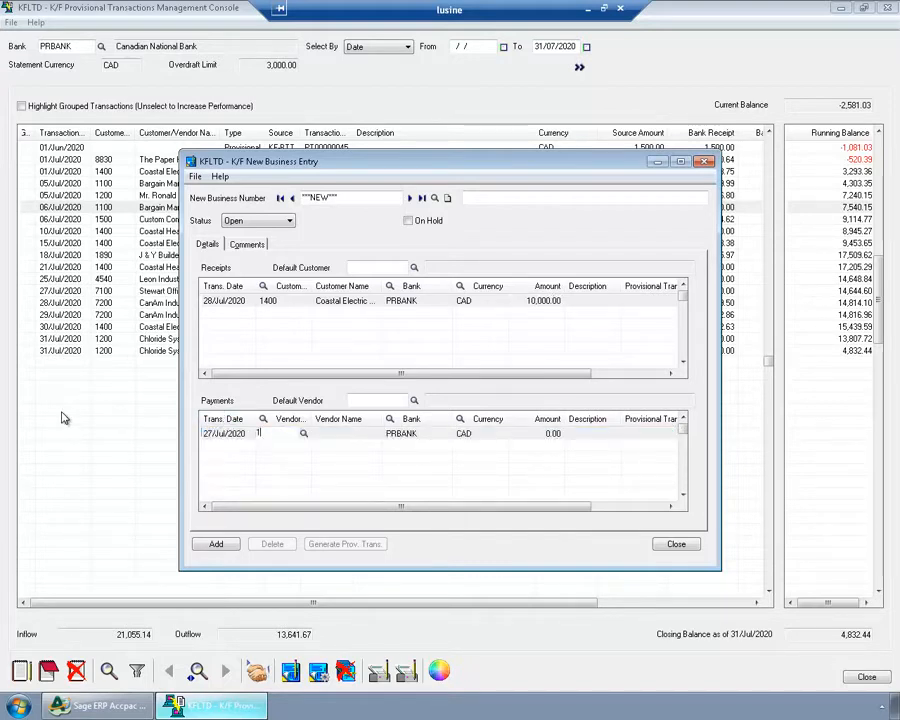
{"action": "type", "text": "400"}
{"action": "key", "text": "Tab"}
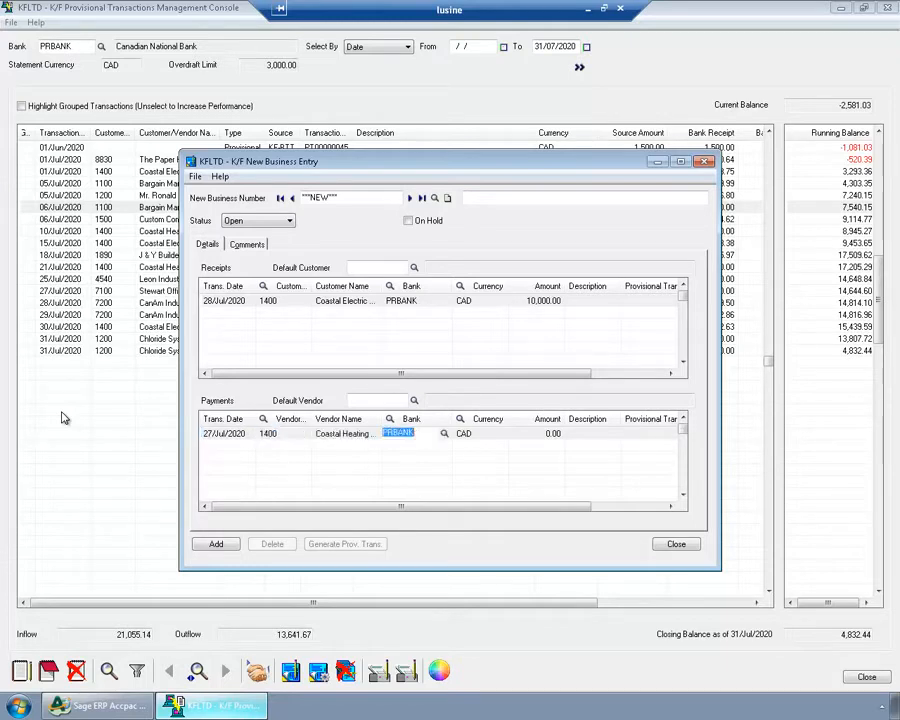
{"action": "key", "text": "Tab"}
{"action": "type", "text": "8,5"}
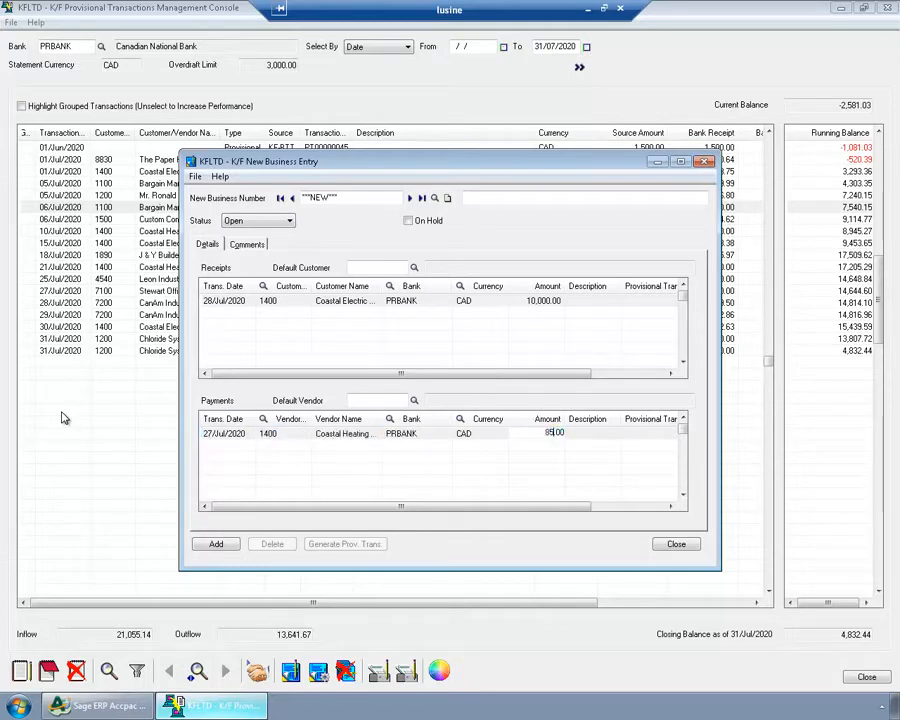
{"action": "type", "text": "00"}
Add the new business entry, generate its provisional transactions, and refresh the console to check the closing balance
{"action": "left_click", "coordinate": [210, 545]}
{"action": "left_click", "coordinate": [352, 548]}
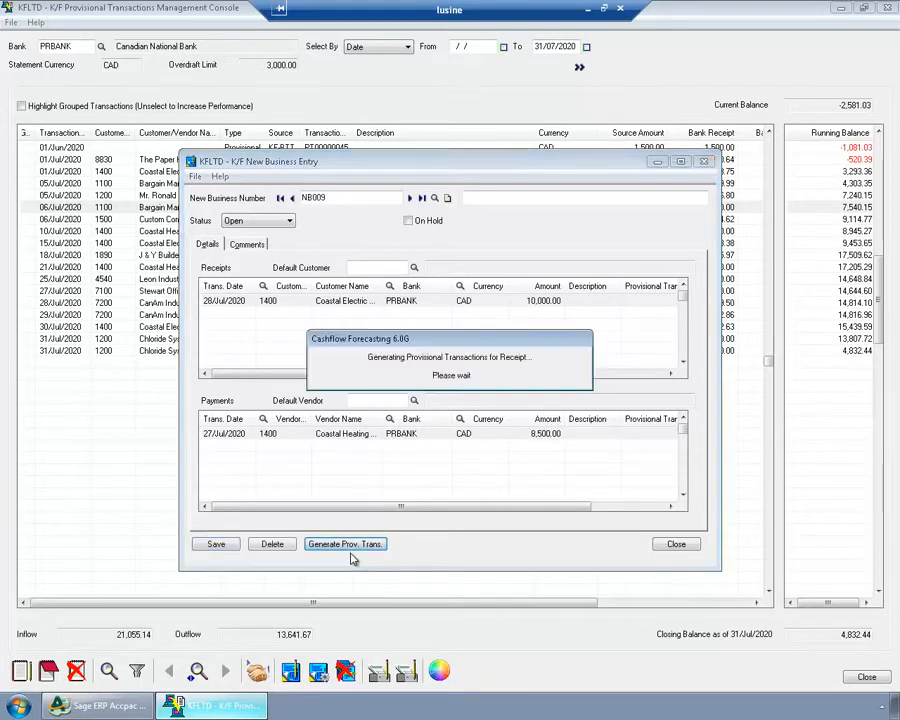
{"action": "left_click", "coordinate": [458, 308]}
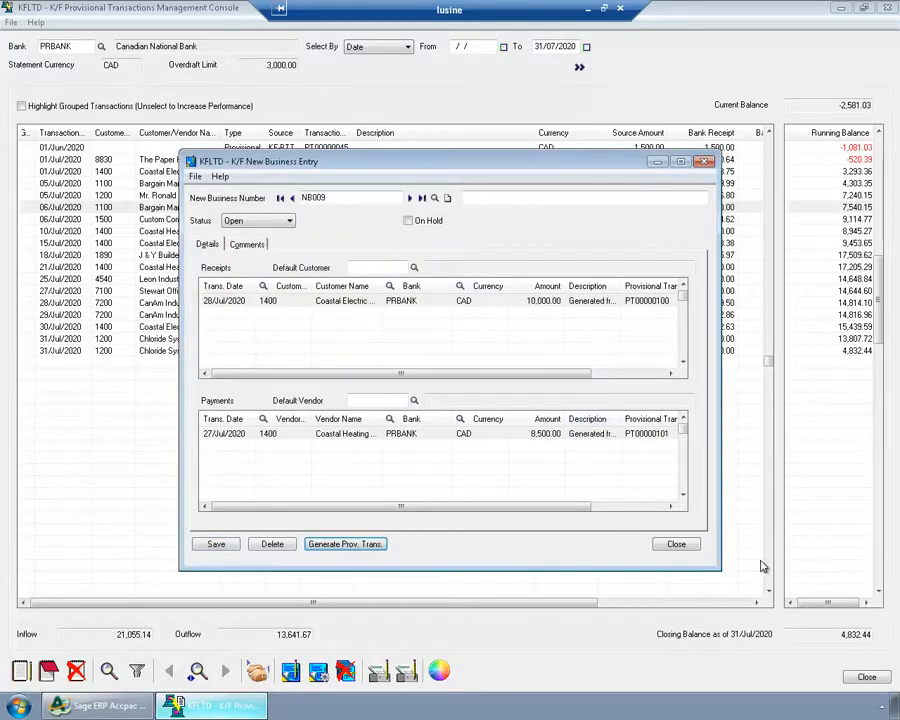
{"action": "left_click", "coordinate": [680, 546]}
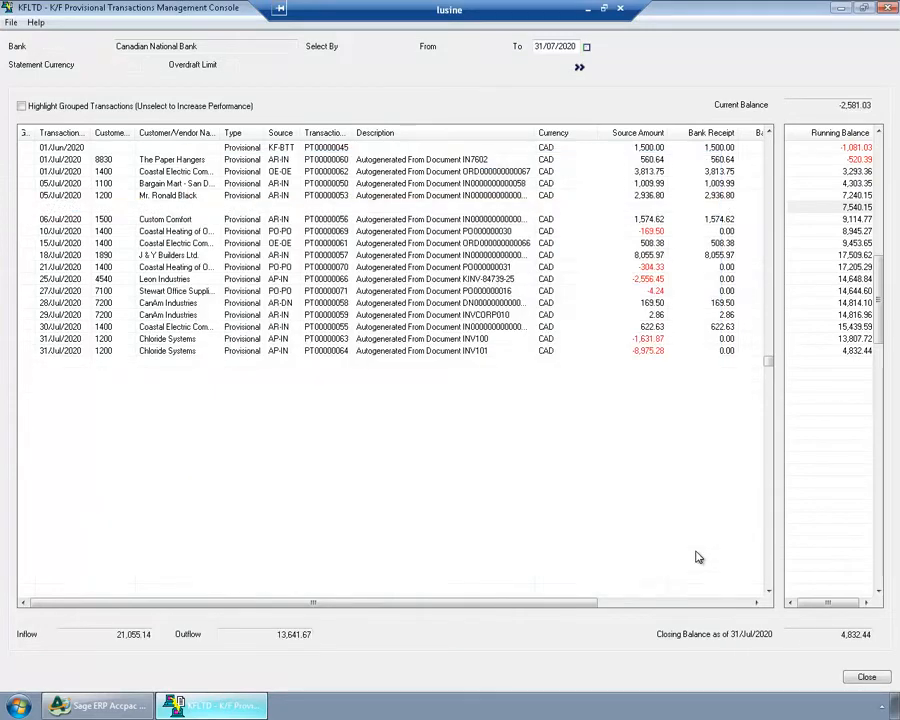
{"action": "left_click", "coordinate": [579, 67]}
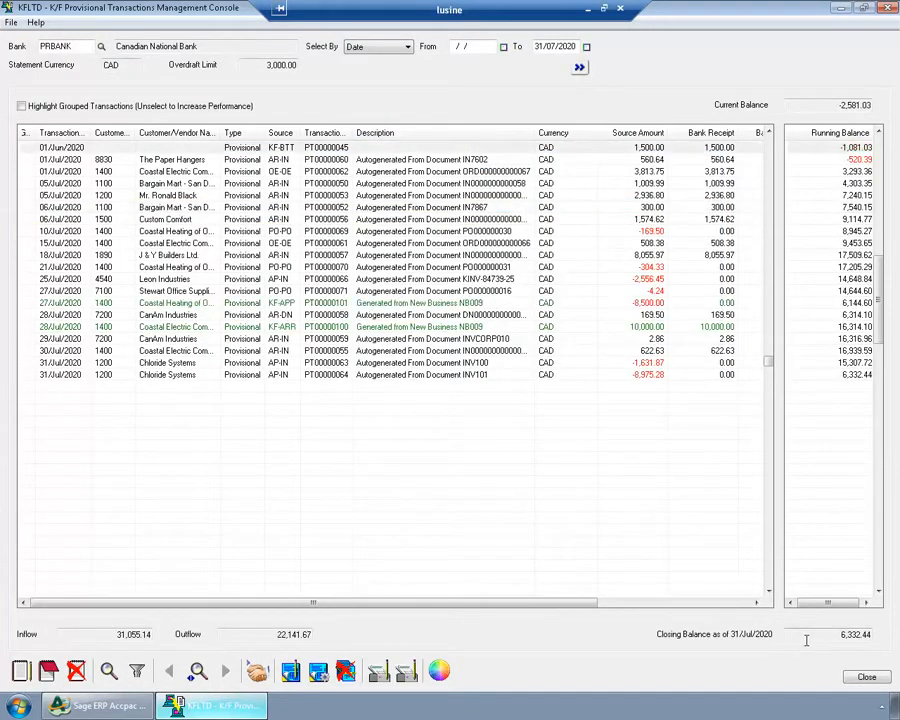
{"action": "double_click", "coordinate": [850, 634]}
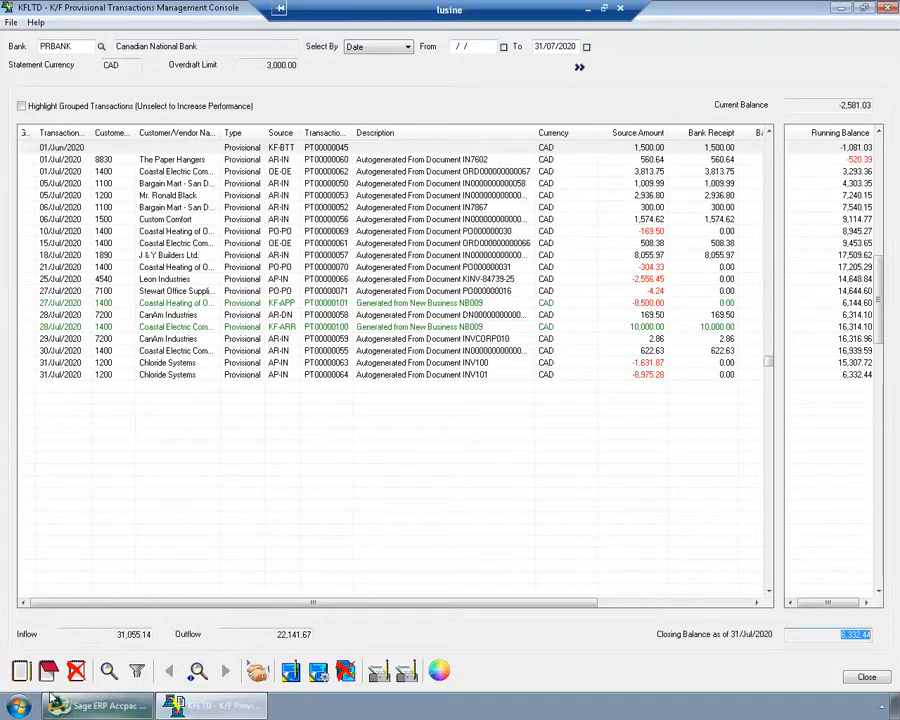
Start a new provisional transaction as a Miscellaneous Entry of type Payment, dated 31/07/2020
{"action": "left_click", "coordinate": [21, 677]}
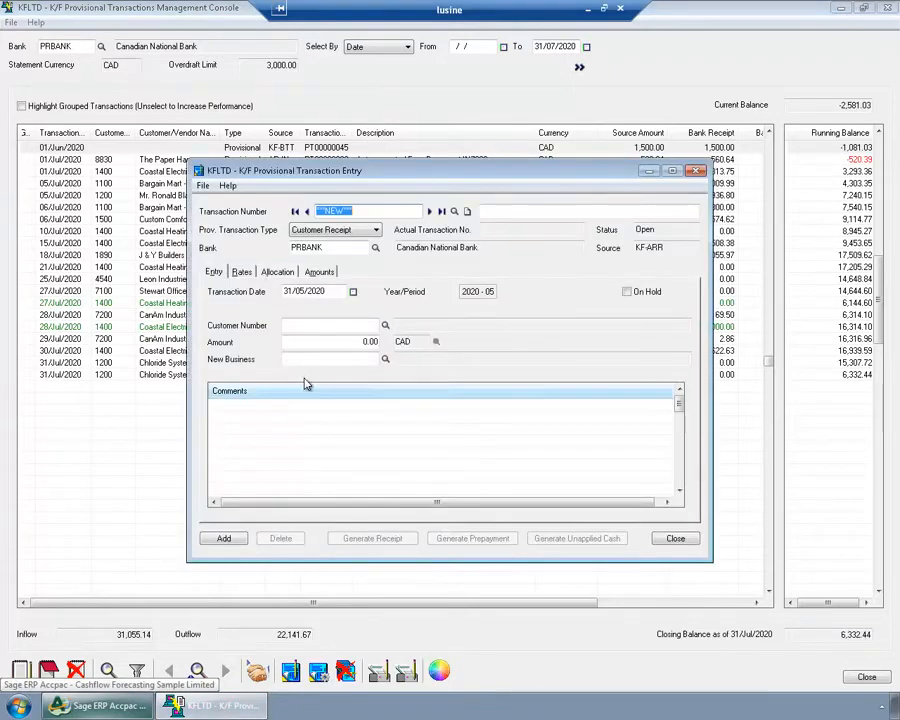
{"action": "left_click", "coordinate": [330, 230]}
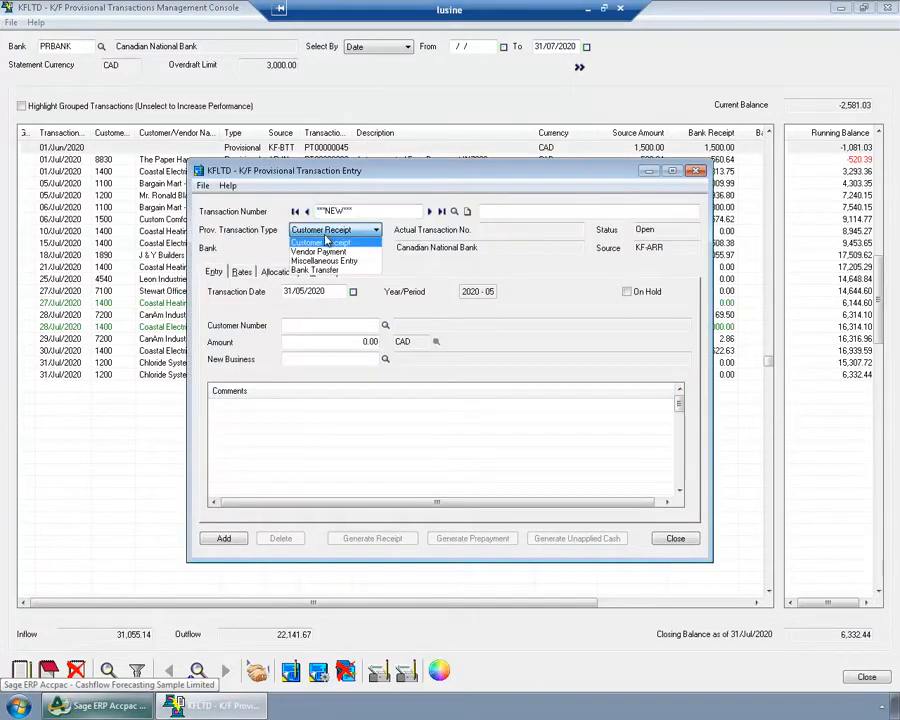
{"action": "left_click", "coordinate": [323, 261]}
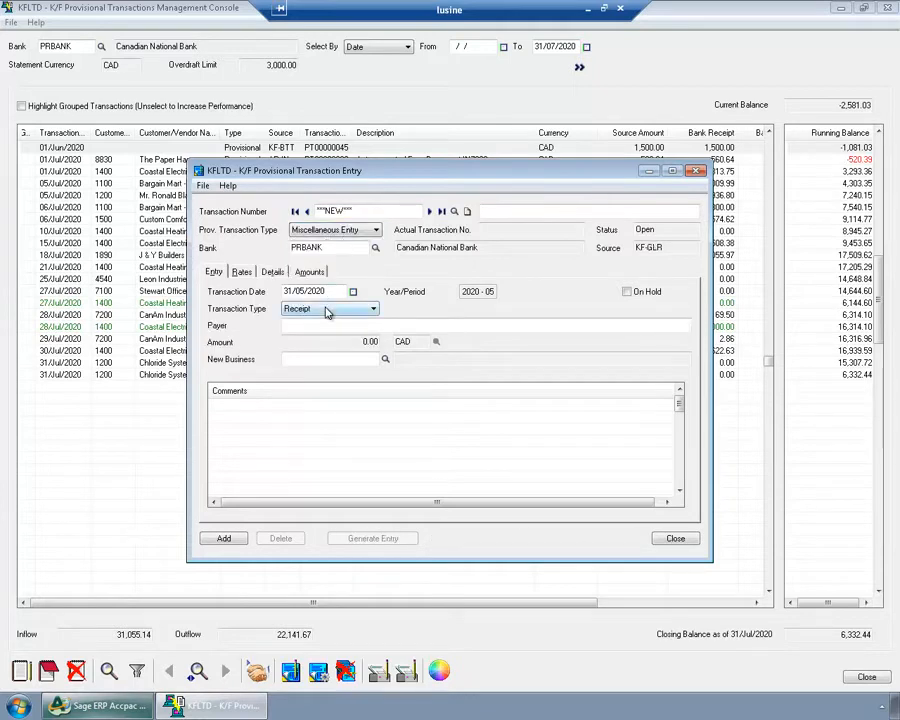
{"action": "left_click", "coordinate": [330, 309]}
{"action": "left_click", "coordinate": [315, 333]}
{"action": "key", "text": "shift+Tab"}
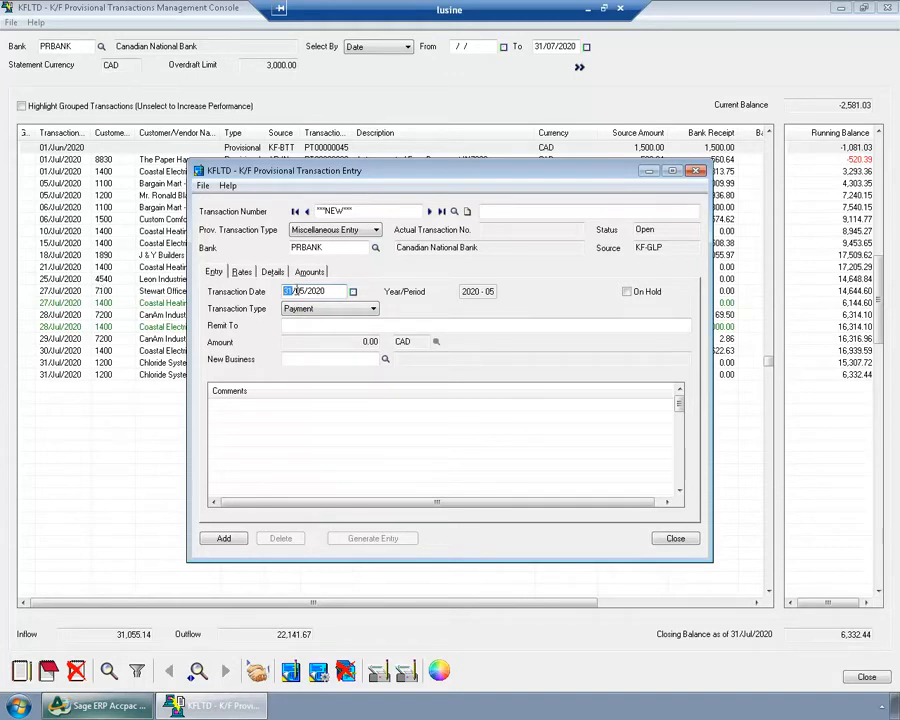
{"action": "left_click_drag", "start_coordinate": [295, 290], "coordinate": [298, 289]}
{"action": "left_click_drag", "start_coordinate": [295, 290], "coordinate": [303, 290]}
{"action": "type", "text": "07"}
Describe the miscellaneous payment as "Trade LIcense Renewal" and start its first detail line
{"action": "left_click", "coordinate": [481, 209]}
{"action": "type", "text": "Trad"}
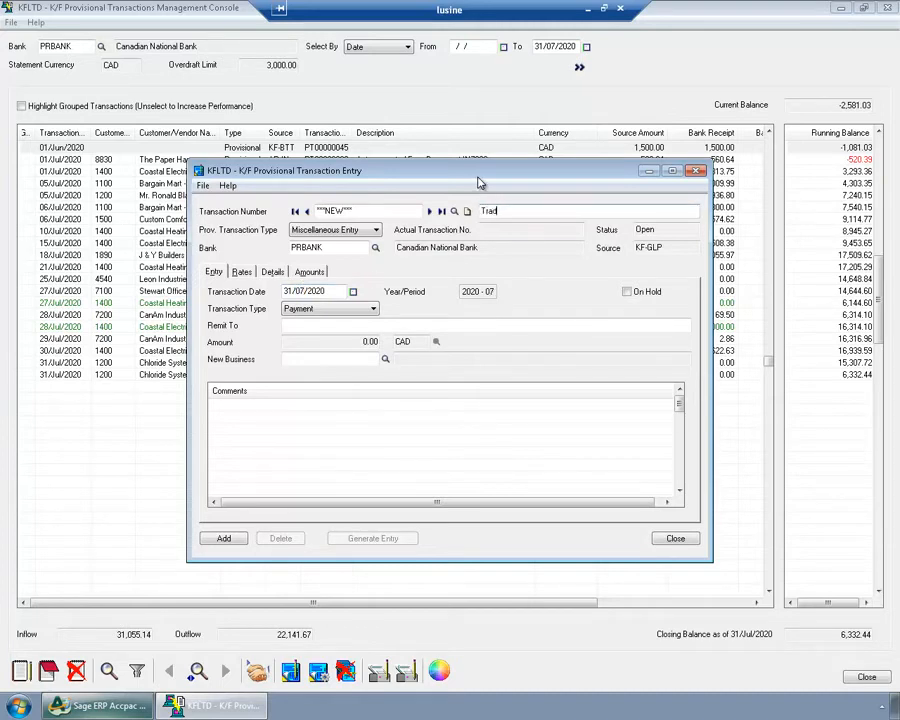
{"action": "type", "text": "e License Renwew"}
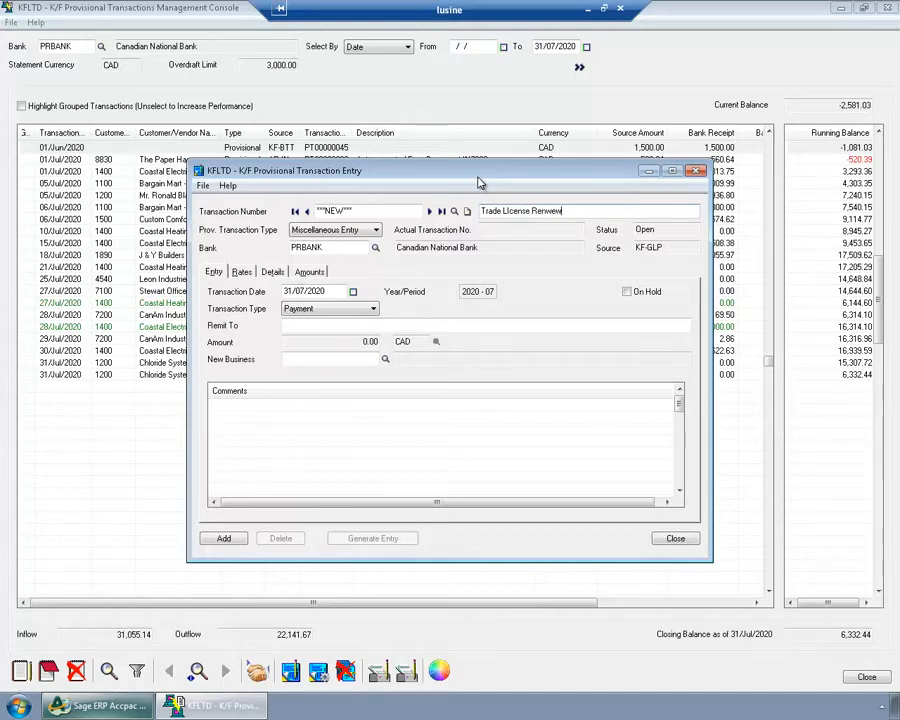
{"action": "key", "text": "BackSpace"}
{"action": "key", "text": "BackSpace"}
{"action": "type", "text": "ewal"}
{"action": "left_click", "coordinate": [272, 271]}
{"action": "left_click", "coordinate": [328, 323]}
{"action": "double_click", "coordinate": [330, 323]}
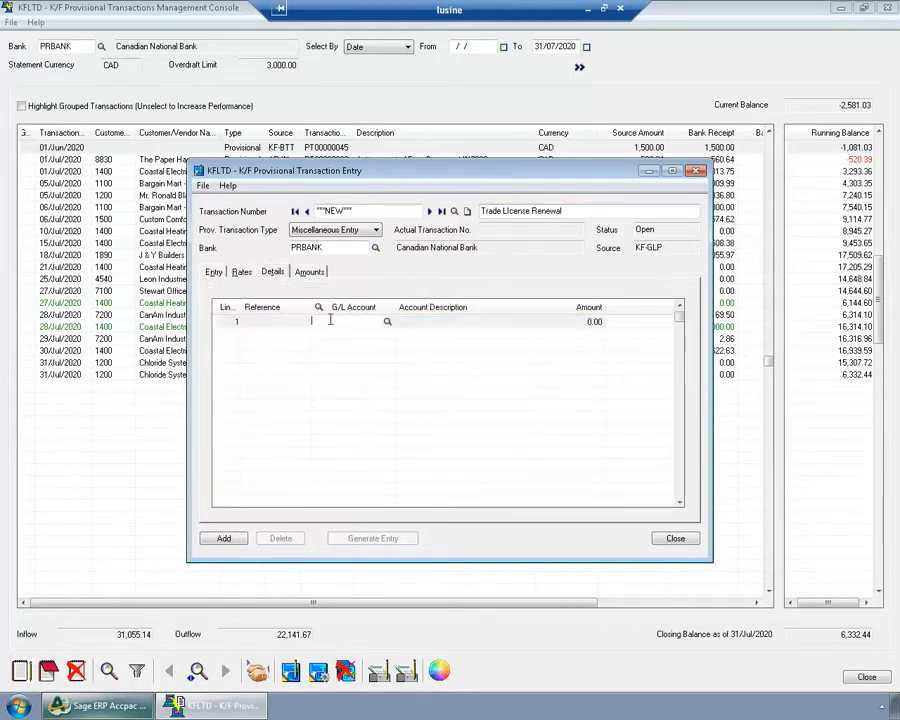
{"action": "key", "text": "F5"}
{"action": "left_click", "coordinate": [162, 157]}
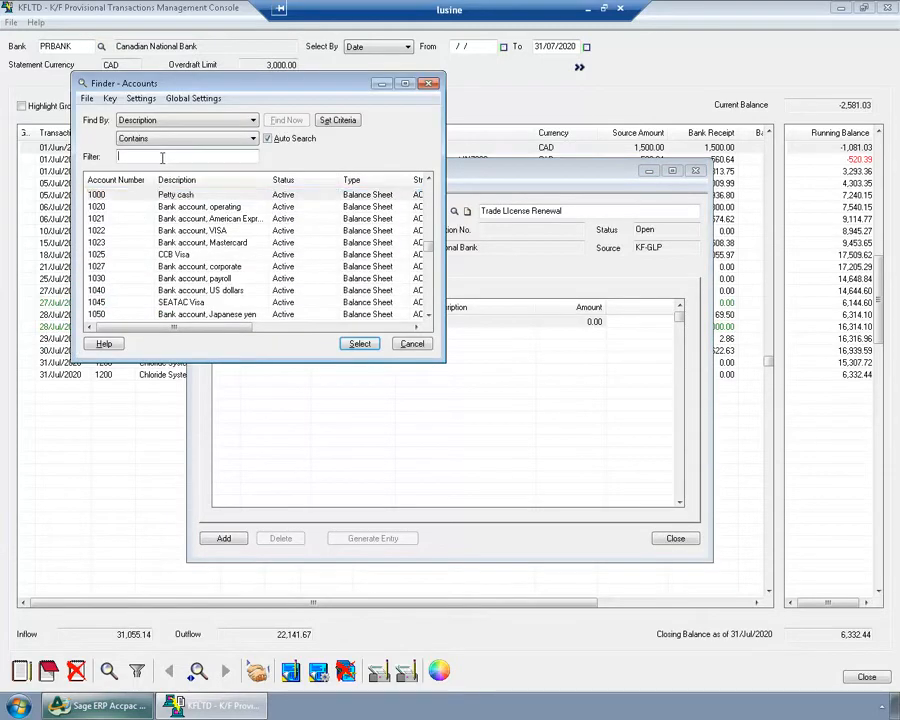
{"action": "type", "text": "adm"}
{"action": "key", "text": "Return"}
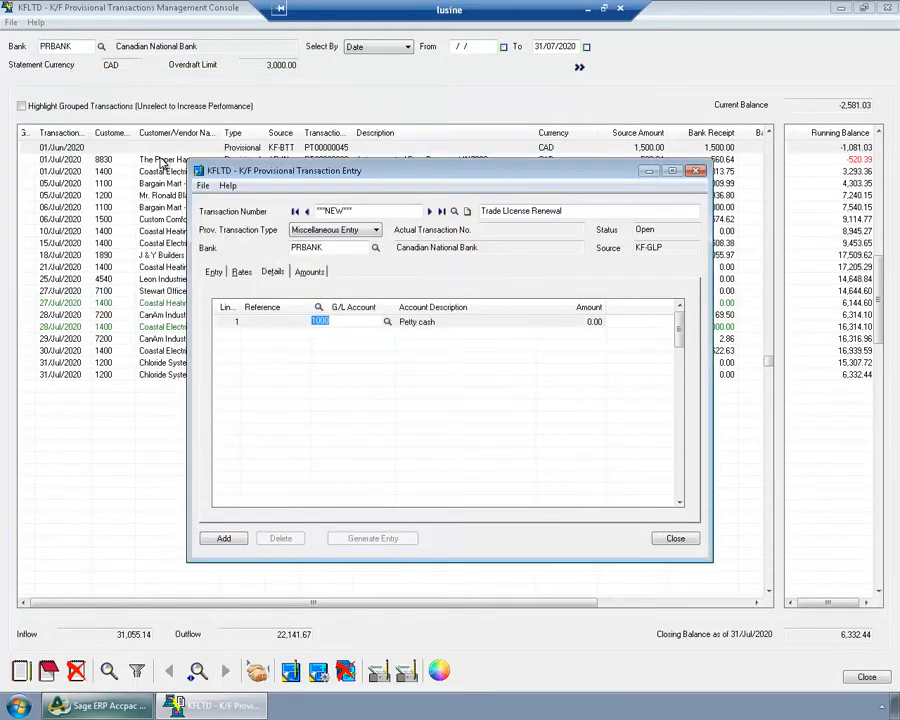
Assign the detail line to the Administrative expenses G/L account with amount 2,000.00 and add the transaction
{"action": "left_click", "coordinate": [319, 308]}
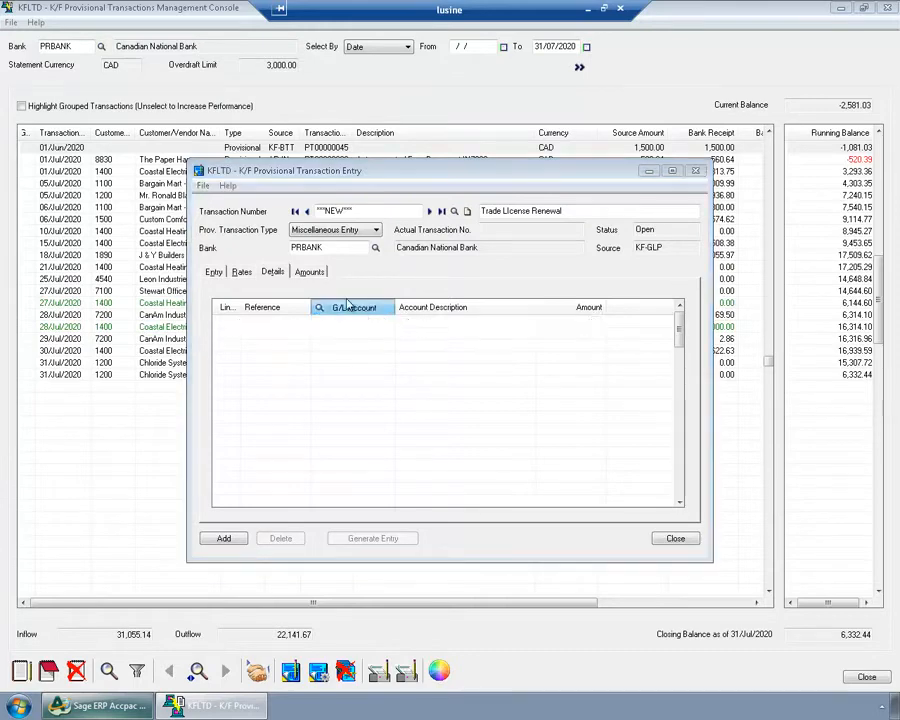
{"action": "left_click", "coordinate": [198, 159]}
{"action": "type", "text": "ad"}
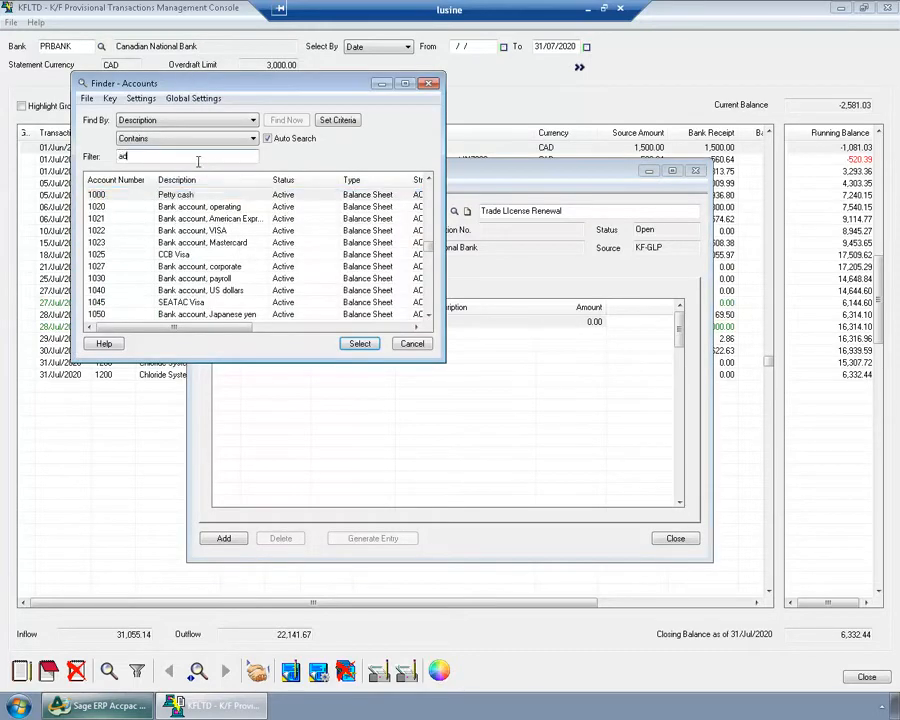
{"action": "type", "text": "min"}
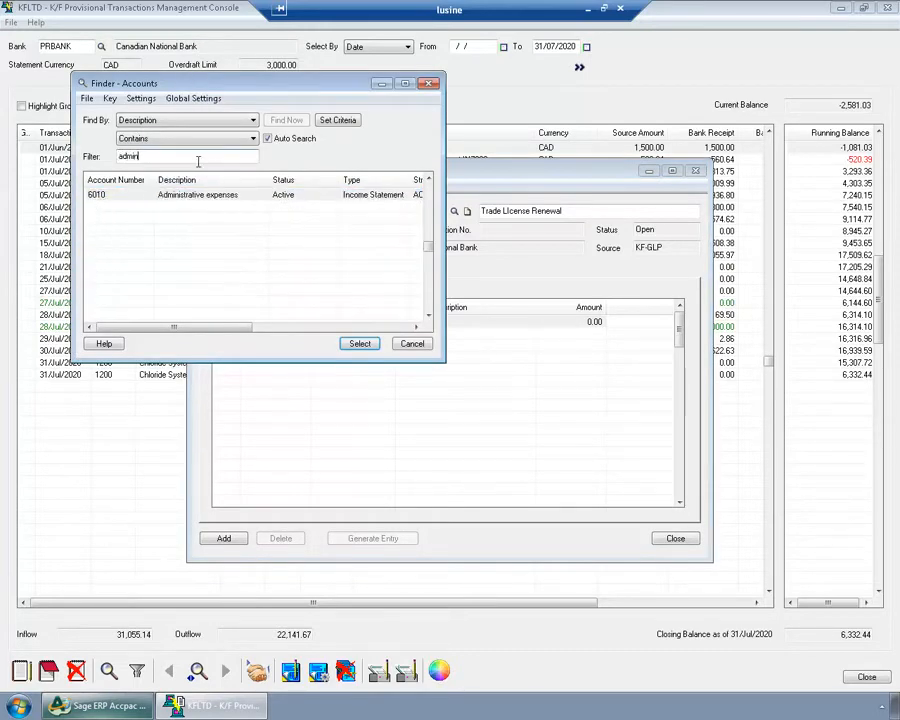
{"action": "key", "text": "Return"}
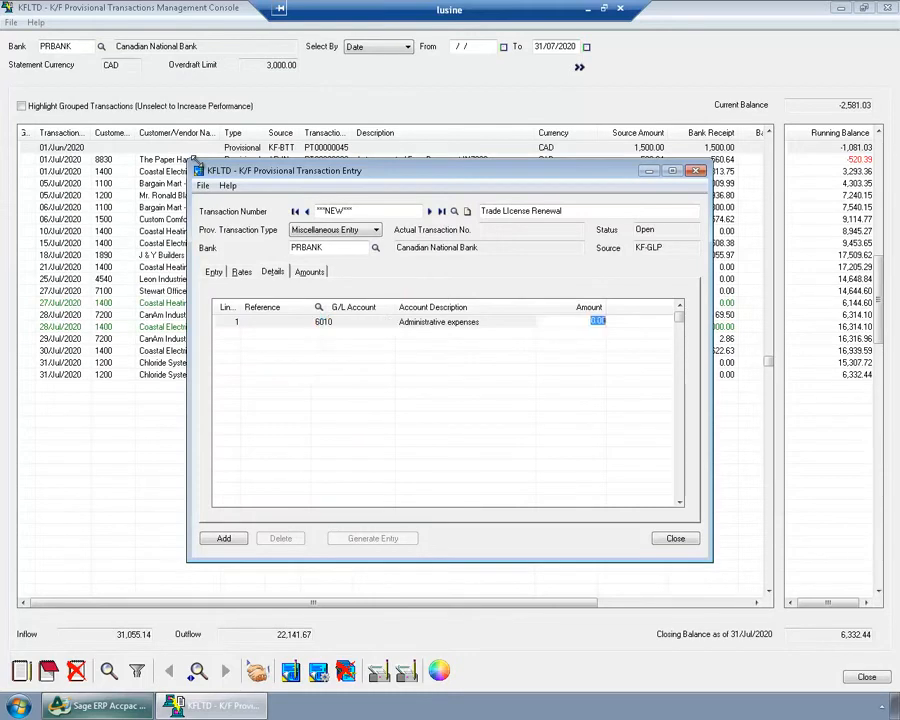
{"action": "type", "text": "200"}
{"action": "left_click", "coordinate": [221, 538]}
{"action": "left_click", "coordinate": [677, 538]}
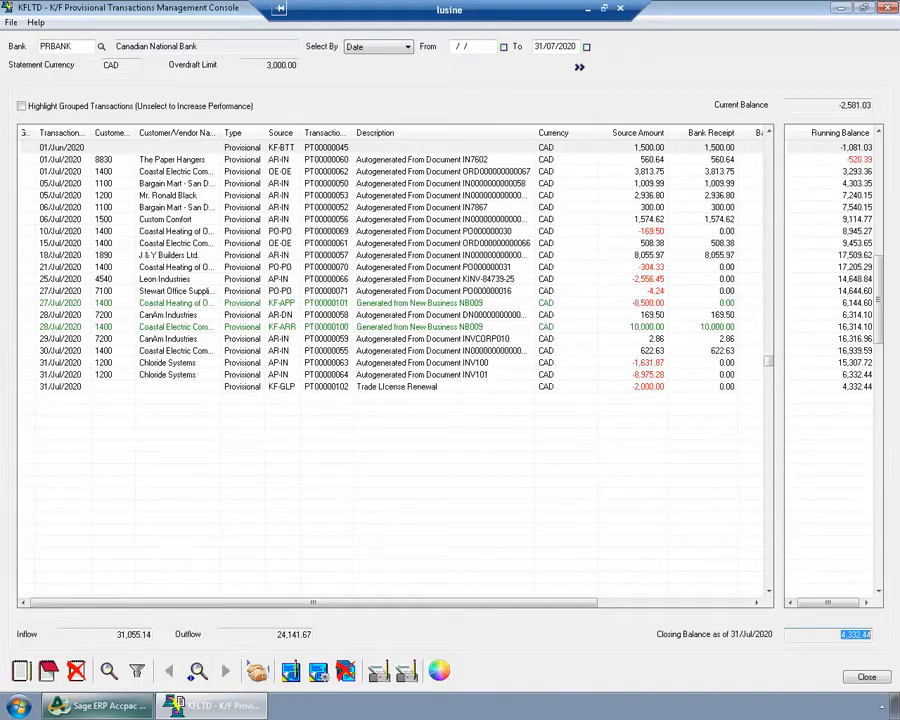
Open the recurring transaction LOAN001 in Recurring Transactions and review its loan repayment detail lines
{"action": "left_click", "coordinate": [101, 710]}
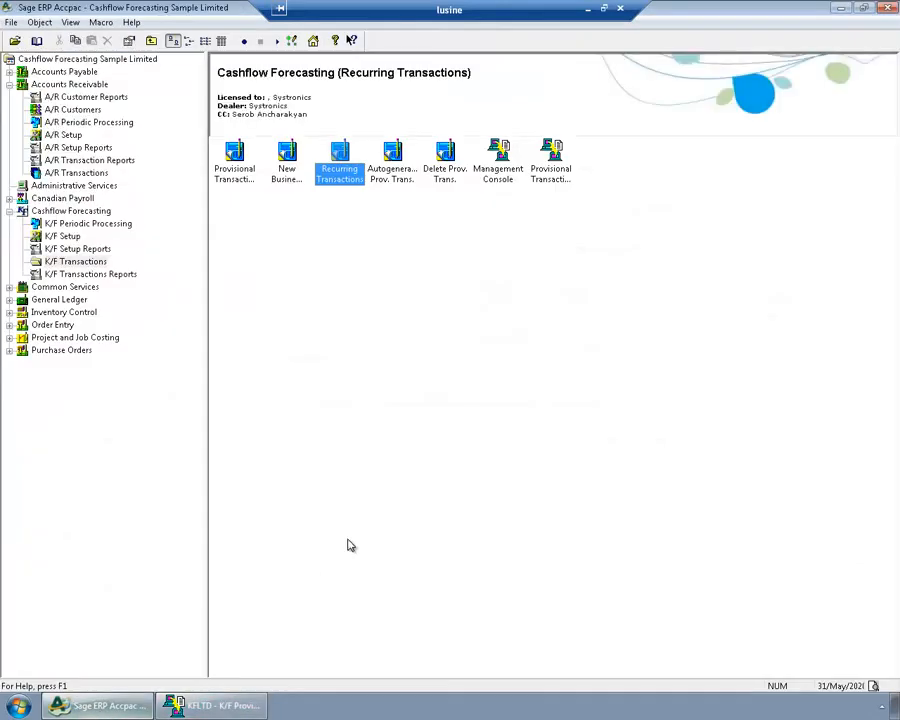
{"action": "double_click", "coordinate": [350, 170]}
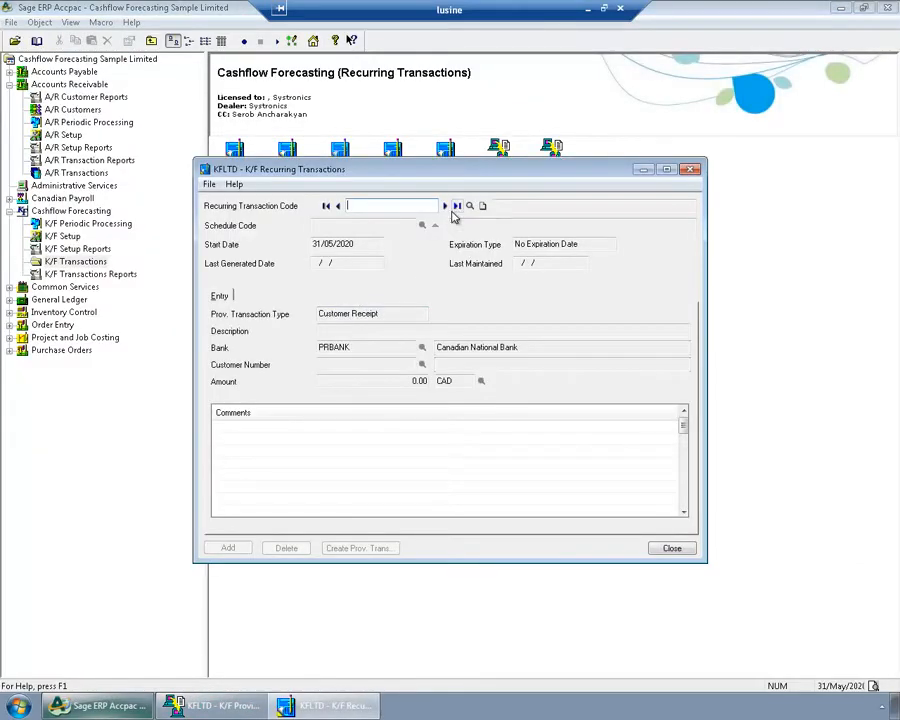
{"action": "left_click", "coordinate": [445, 205]}
{"action": "left_click", "coordinate": [445, 205]}
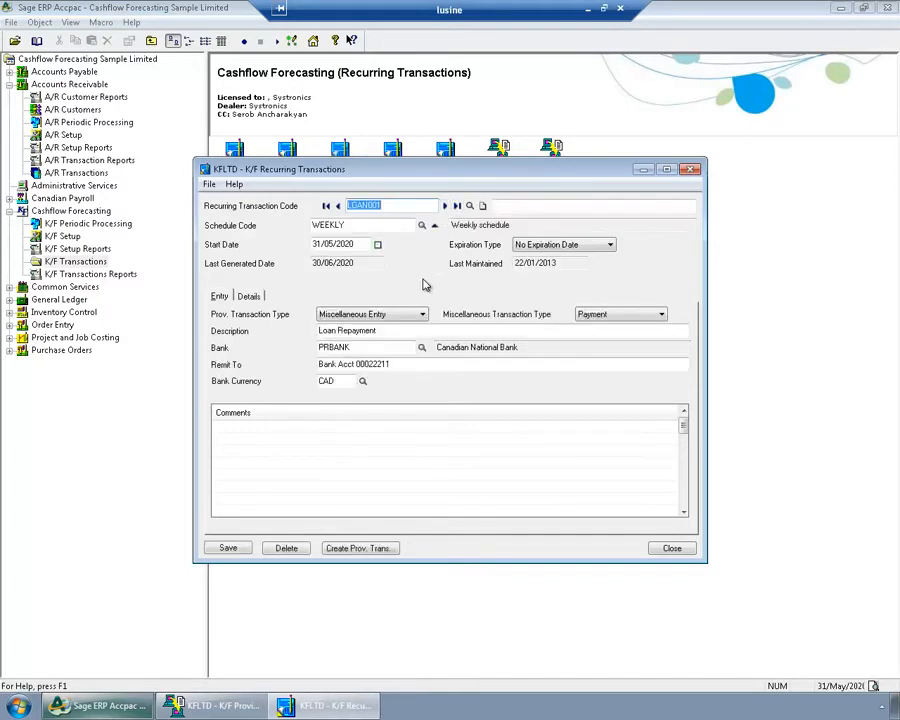
{"action": "left_click", "coordinate": [258, 297]}
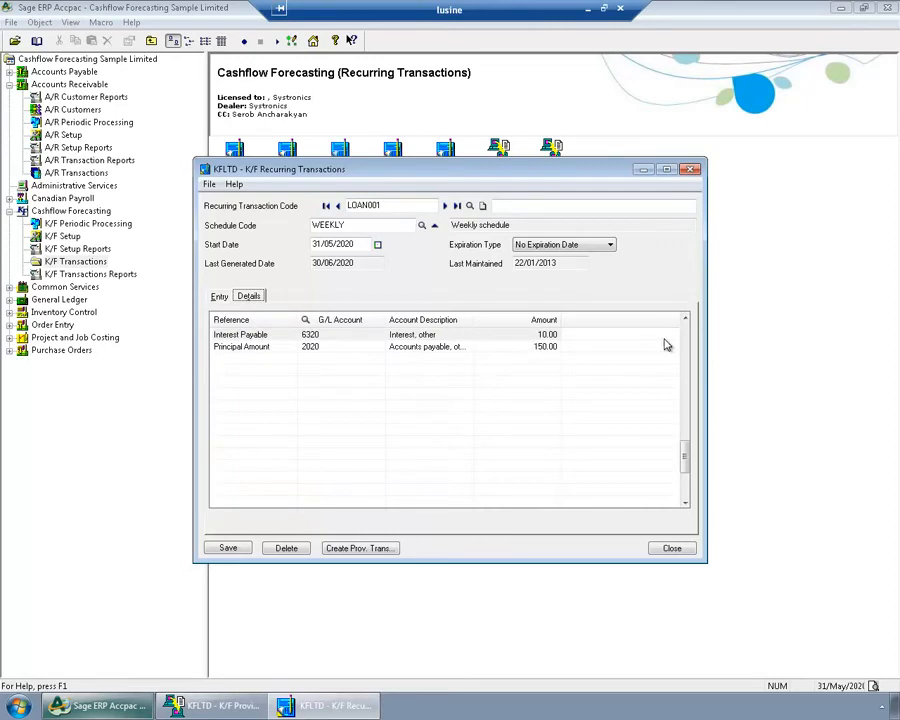
Create provisional transactions from the LOAN001 recurring transaction up to 31/07/2020 and close Recurring Transactions
{"action": "left_click", "coordinate": [373, 551]}
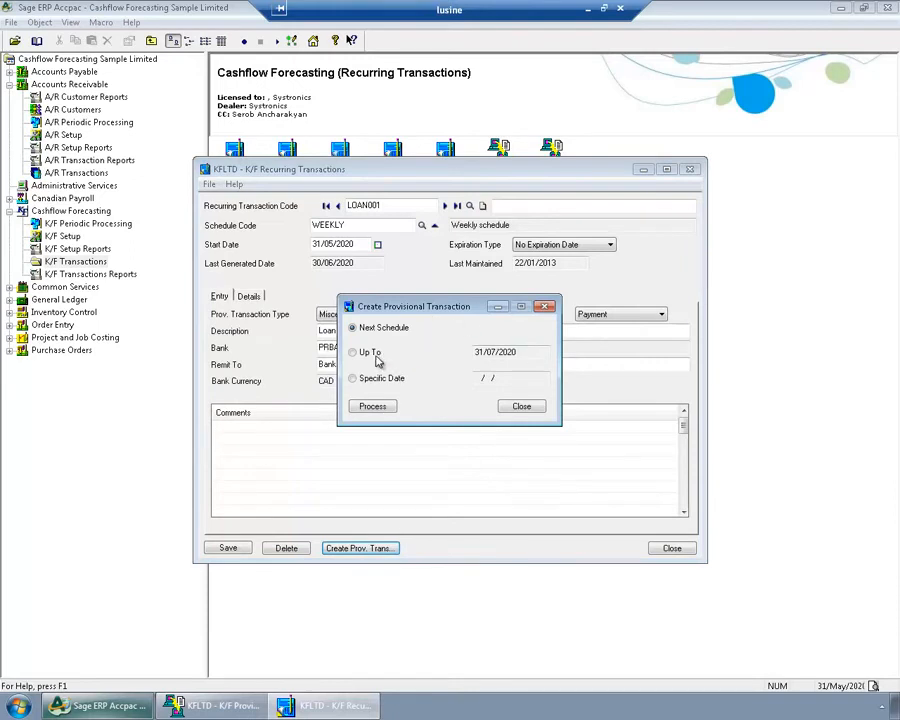
{"action": "left_click", "coordinate": [372, 353]}
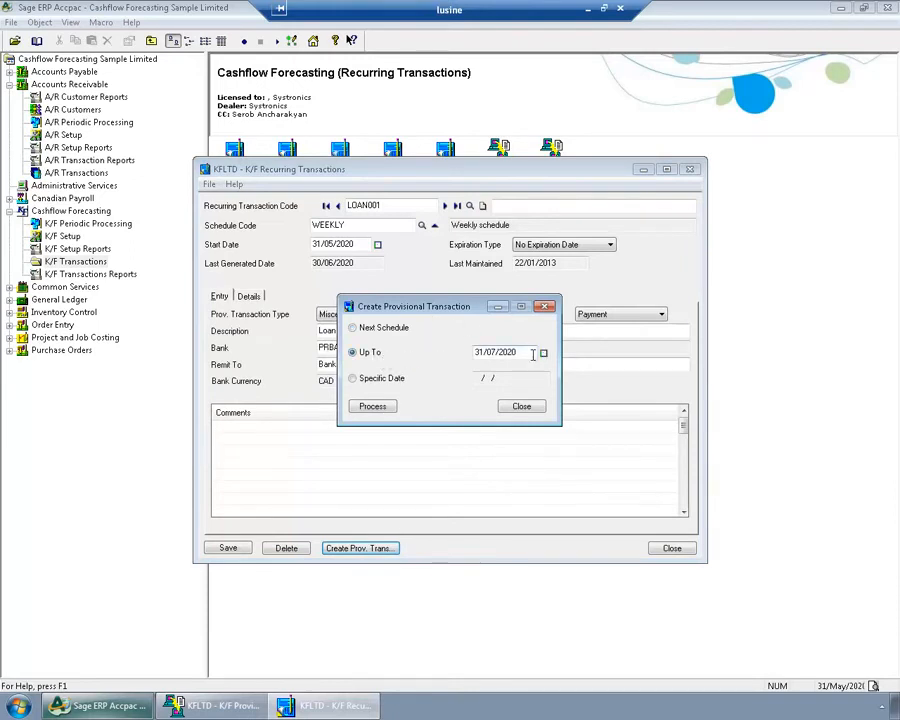
{"action": "left_click", "coordinate": [372, 404]}
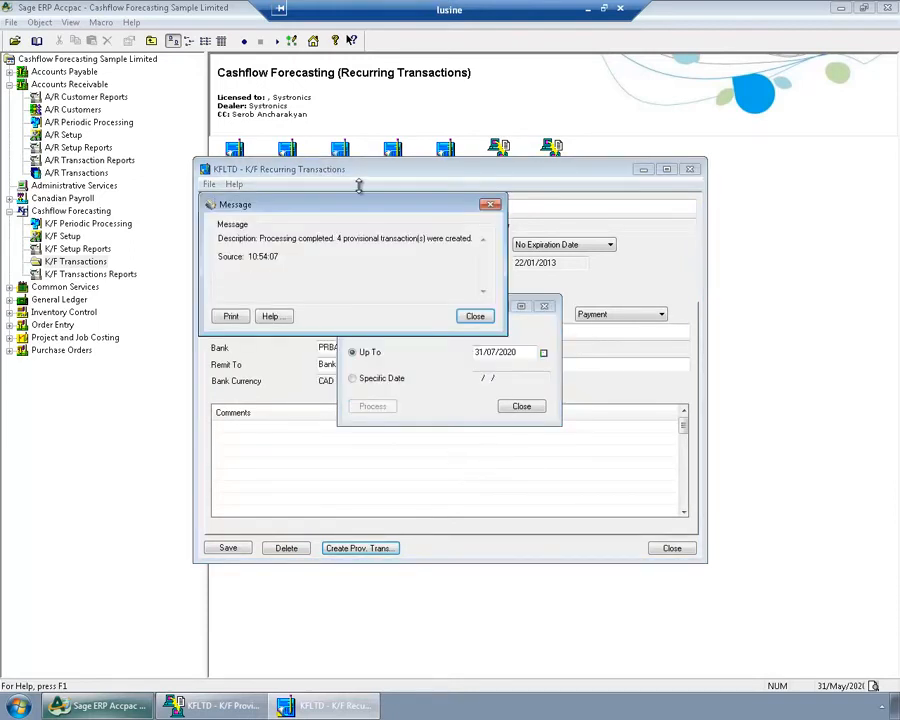
{"action": "left_click_drag", "start_coordinate": [352, 205], "coordinate": [363, 264]}
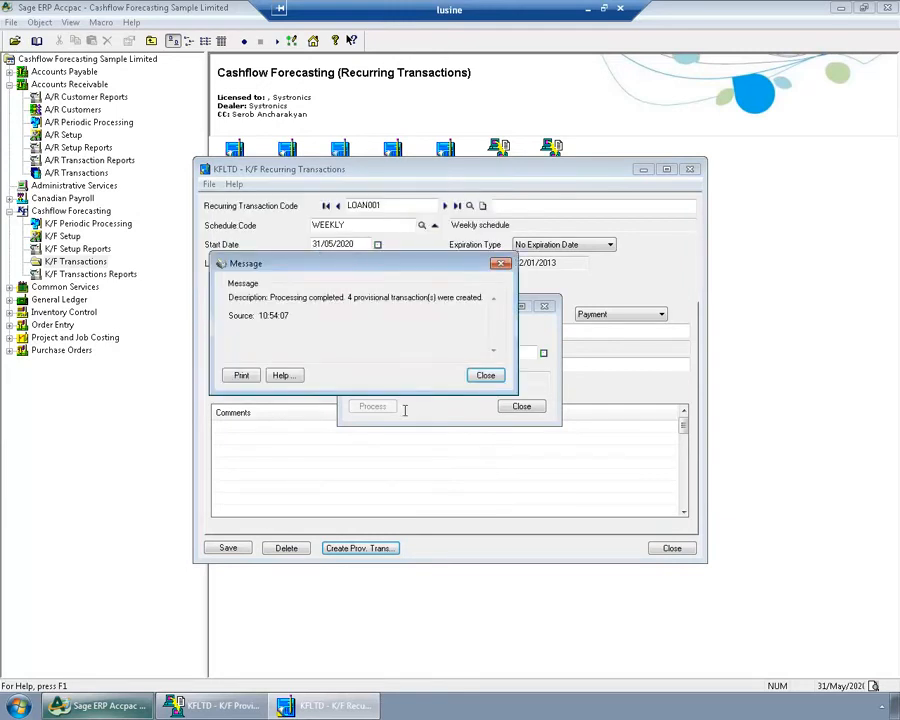
{"action": "left_click", "coordinate": [485, 376]}
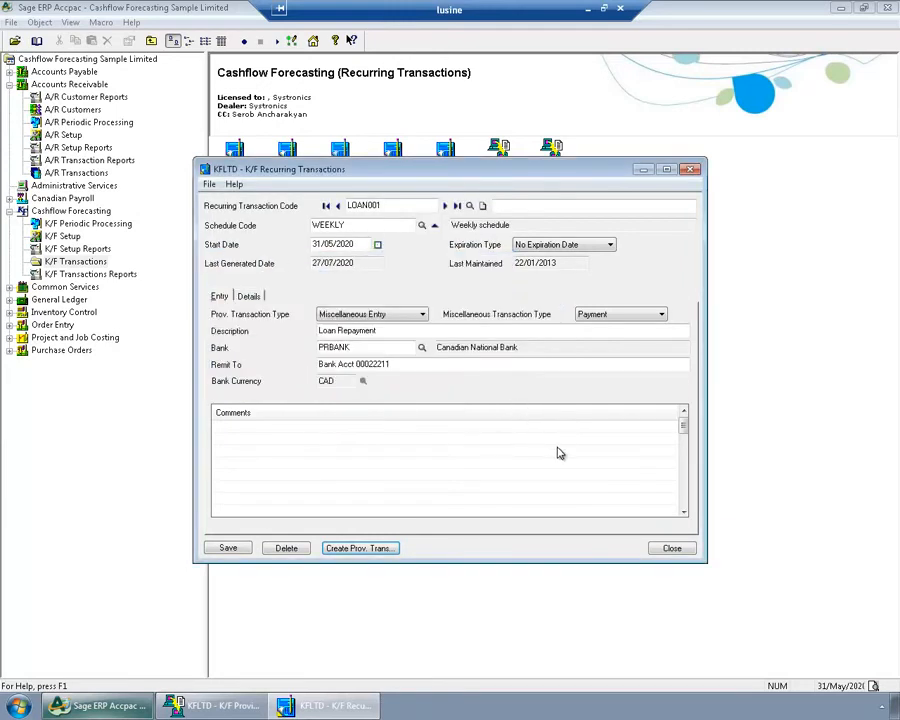
{"action": "left_click", "coordinate": [671, 548]}
Refresh the Provisional Transactions Management Console and examine the generated Loan Repayment entries
{"action": "left_click", "coordinate": [210, 706]}
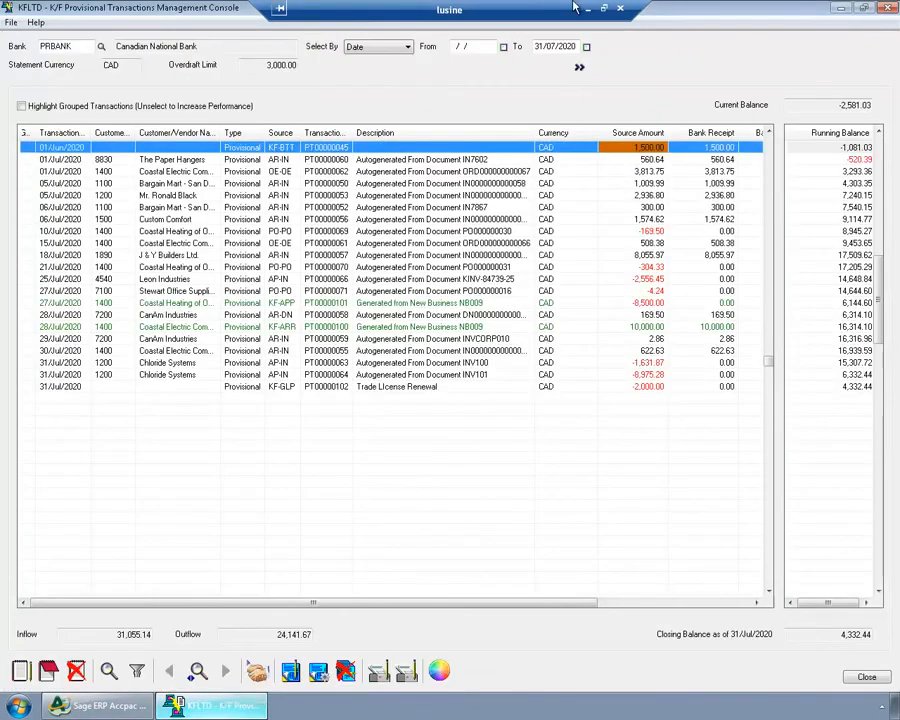
{"action": "left_click", "coordinate": [579, 67]}
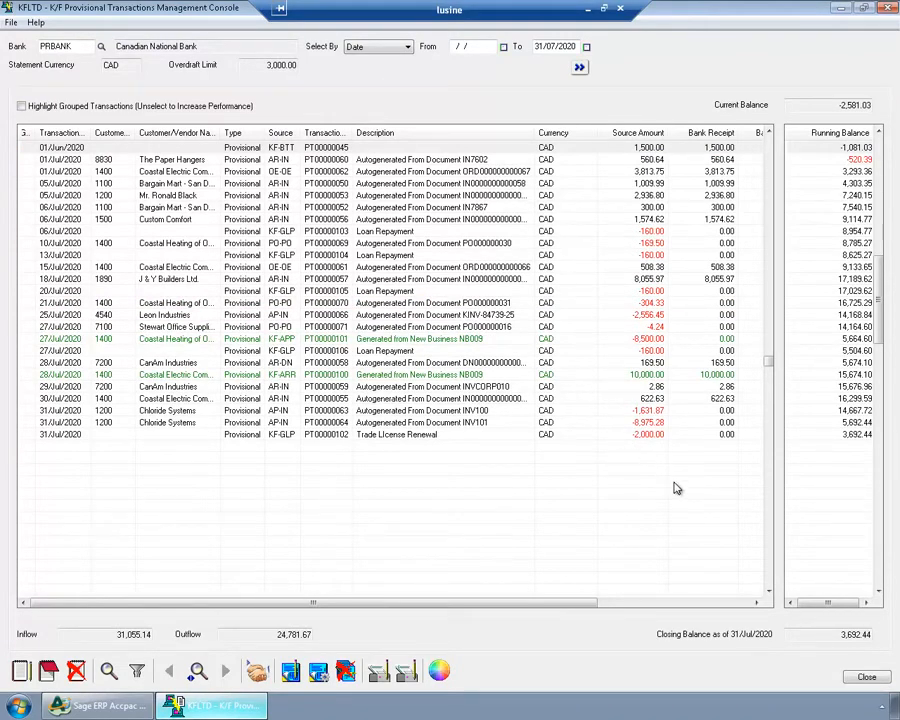
{"action": "left_click", "coordinate": [478, 233]}
{"action": "left_click", "coordinate": [477, 242]}
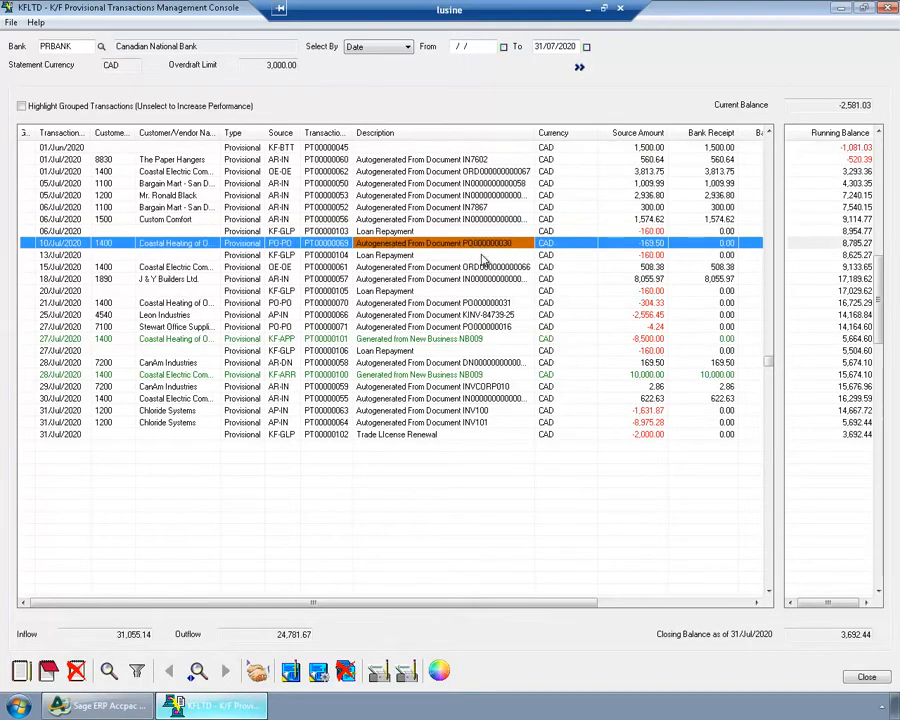
{"action": "left_click", "coordinate": [455, 254]}
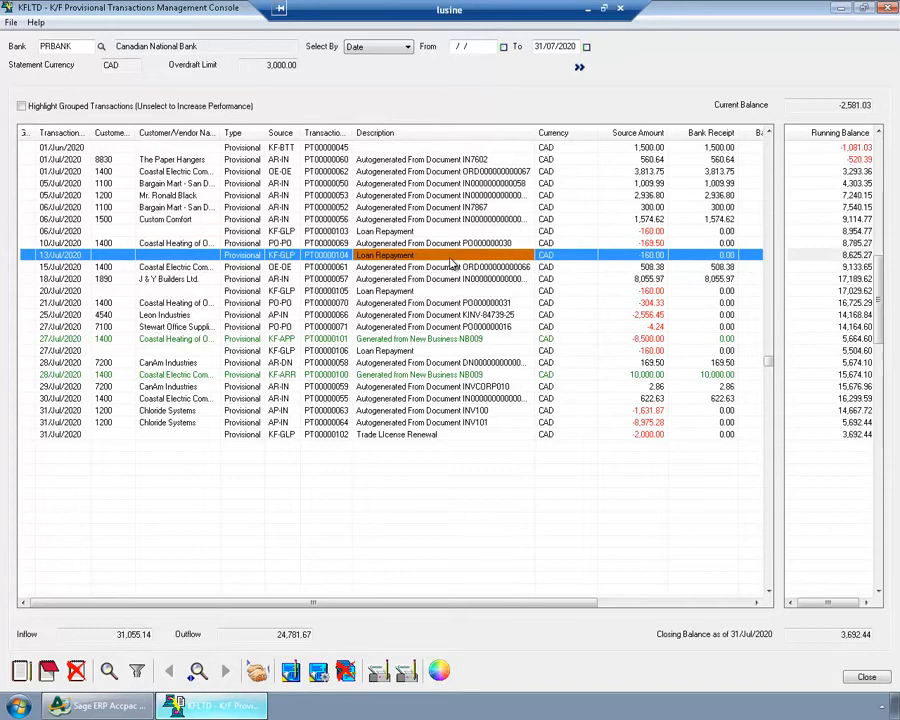
{"action": "left_click", "coordinate": [482, 350]}
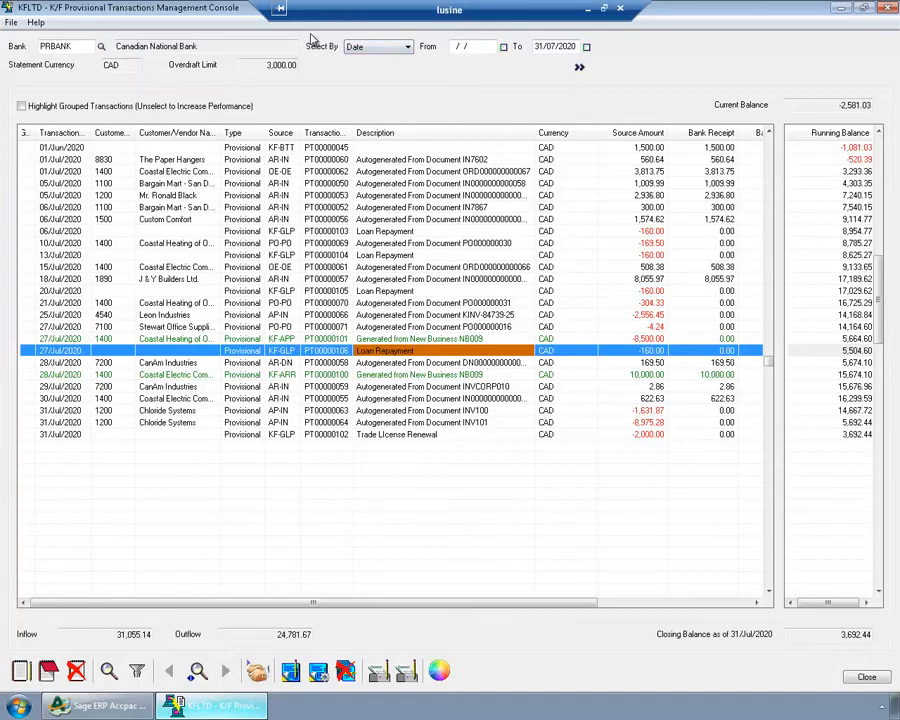
Review the console's bank, end date, current balance and closing balance, then close the console
{"action": "left_click", "coordinate": [60, 46]}
{"action": "double_click", "coordinate": [28, 46]}
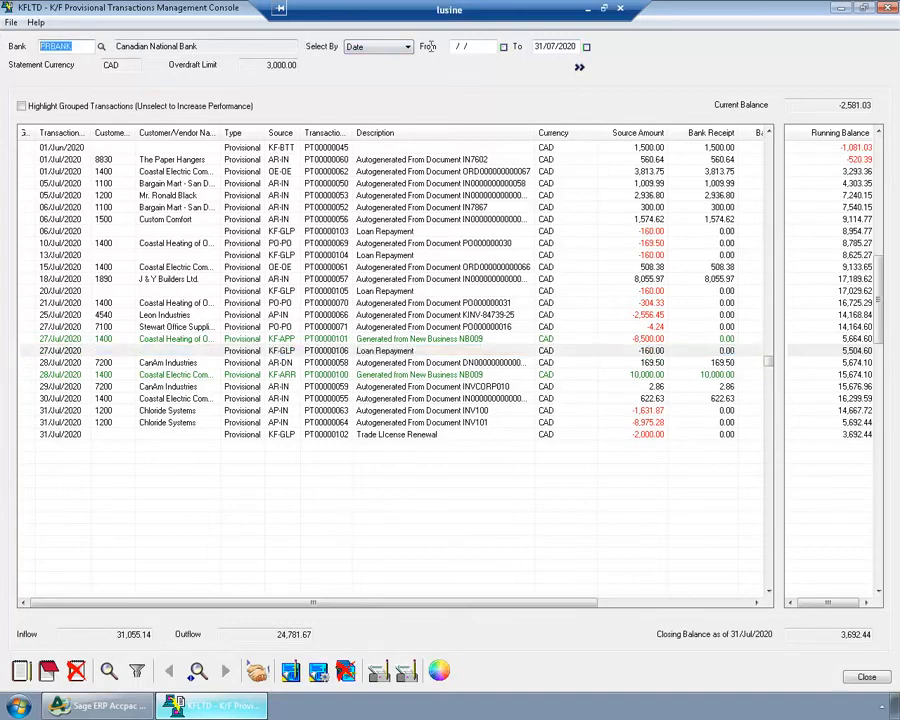
{"action": "left_click", "coordinate": [540, 47]}
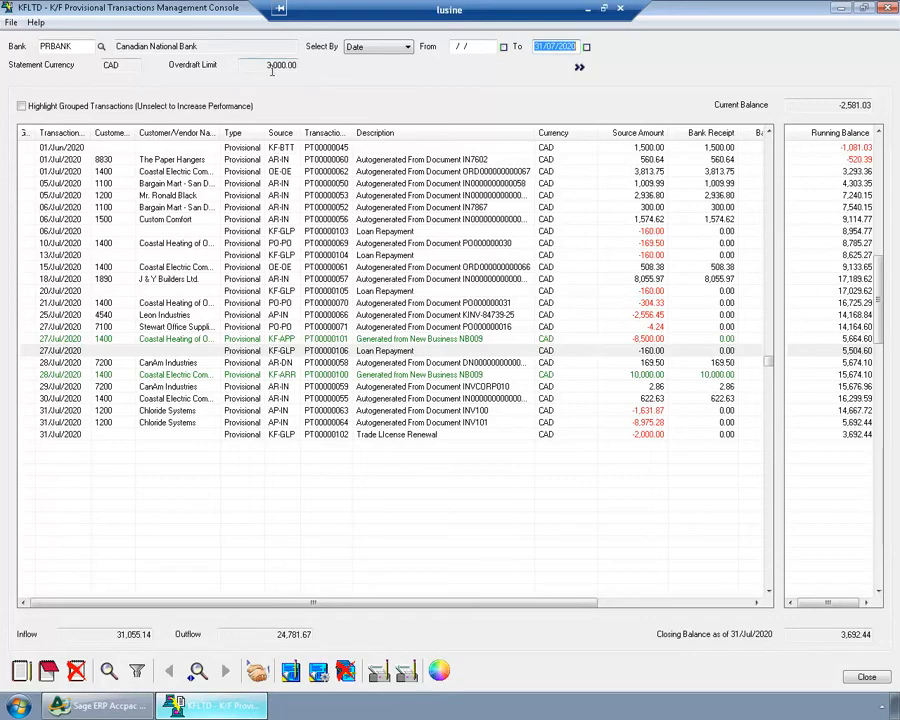
{"action": "left_click", "coordinate": [804, 105]}
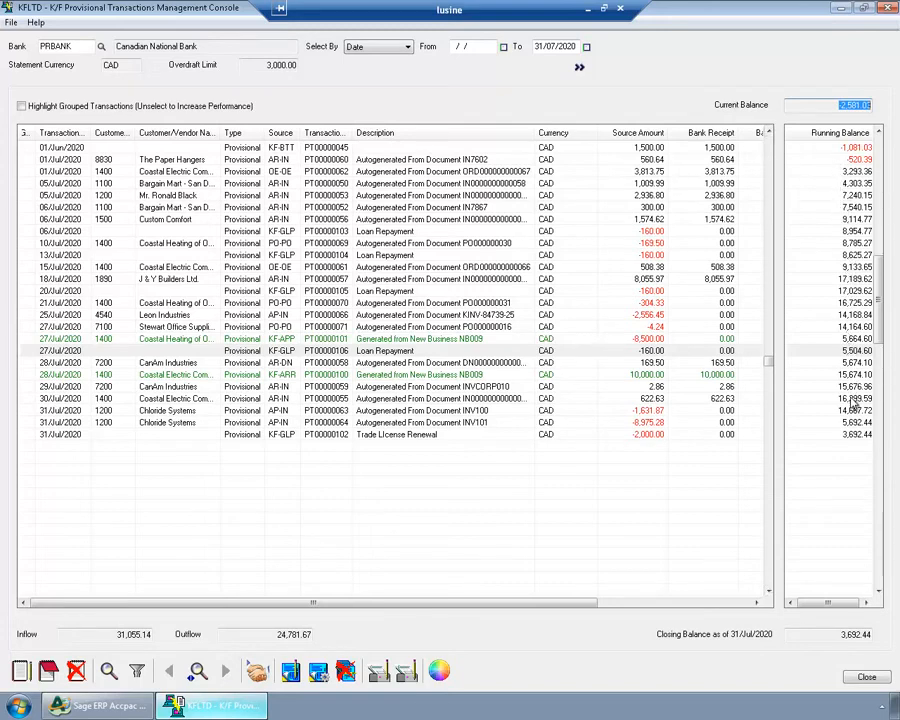
{"action": "left_click_drag", "start_coordinate": [834, 636], "coordinate": [884, 640]}
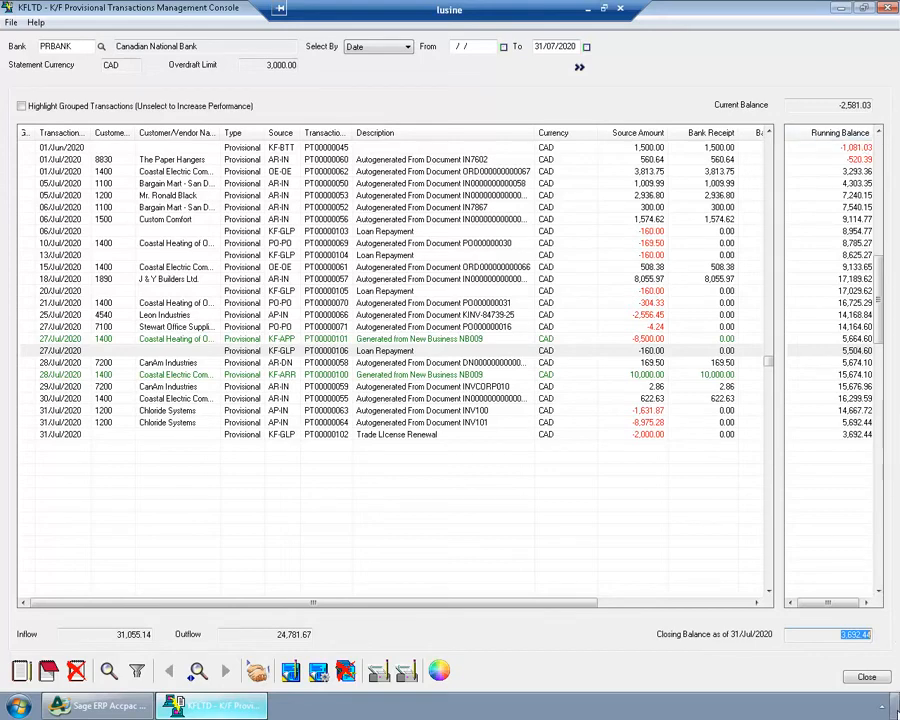
{"action": "left_click", "coordinate": [868, 677]}
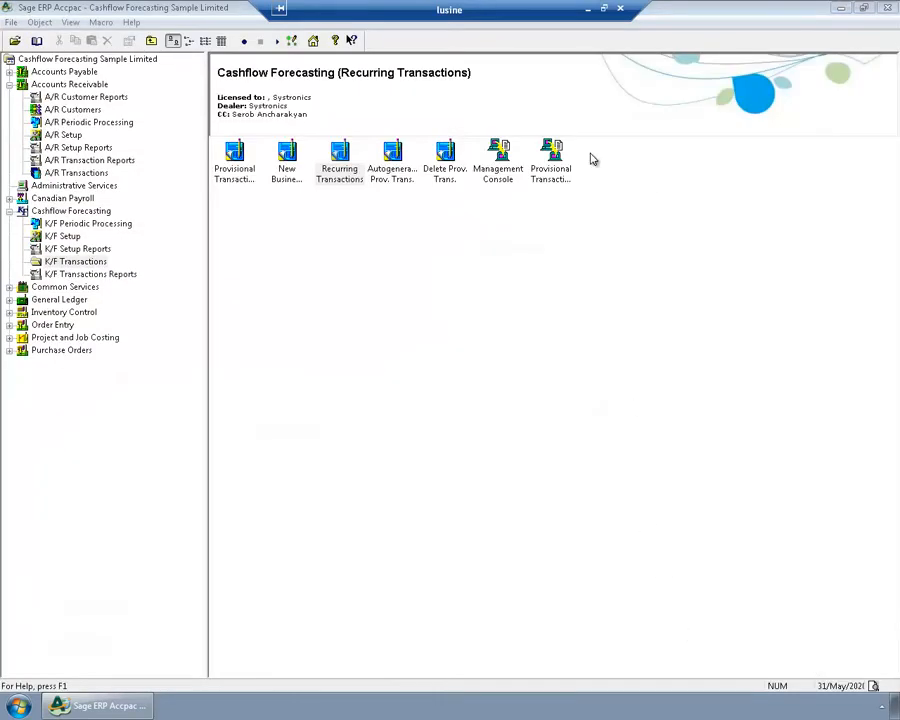
Open Provisional Transaction Alerts and reschedule the CCB transaction dated 01/Apr/2019 to 01/09/2020
{"action": "double_click", "coordinate": [556, 172]}
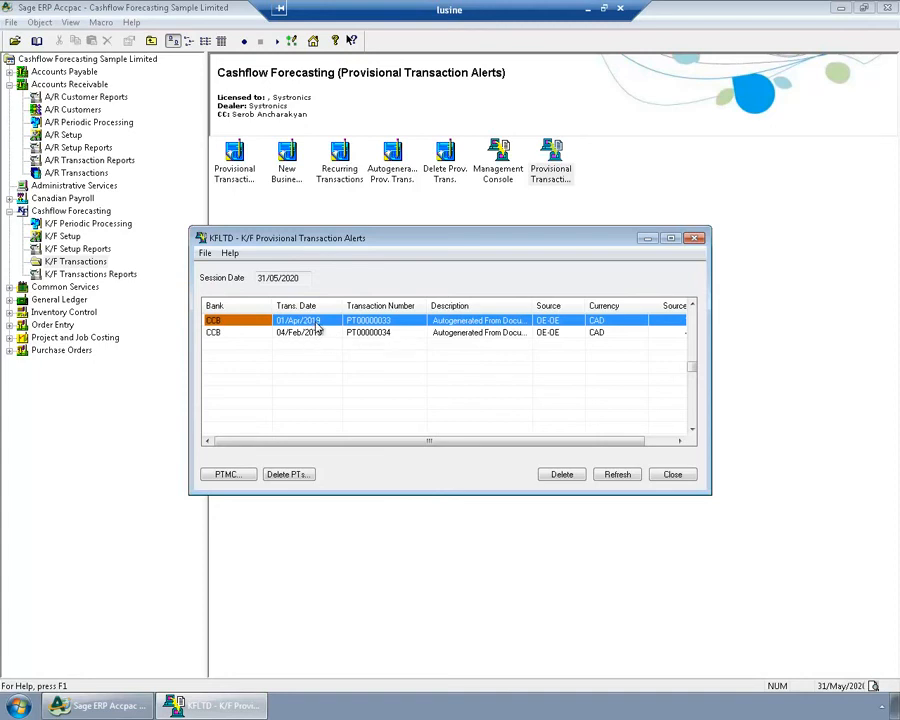
{"action": "left_click", "coordinate": [316, 322]}
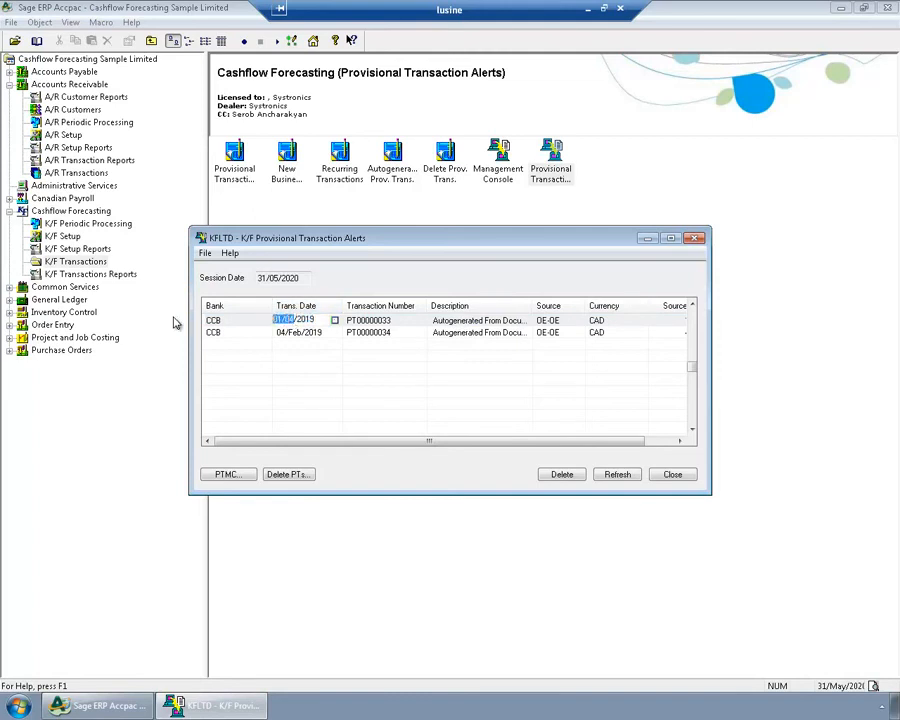
{"action": "type", "text": "0109"}
{"action": "left_click_drag", "start_coordinate": [305, 321], "coordinate": [313, 321]}
{"action": "type", "text": "20"}
{"action": "left_click", "coordinate": [350, 360]}
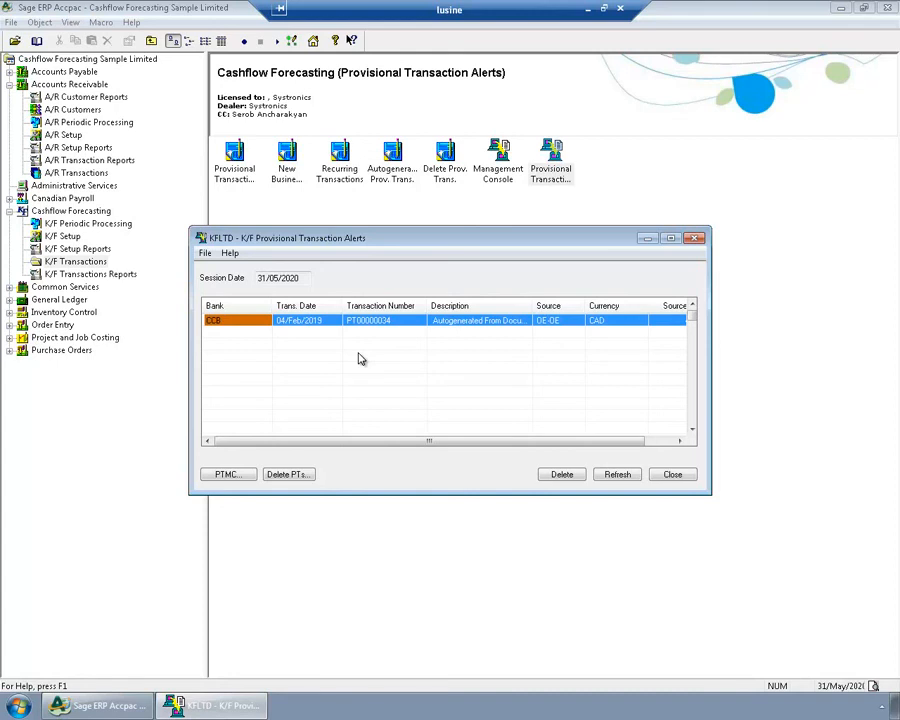
Open the CCB alert transaction dated 04/Feb/2019 and generate a prepayment for it in a new batch
{"action": "left_click", "coordinate": [360, 320]}
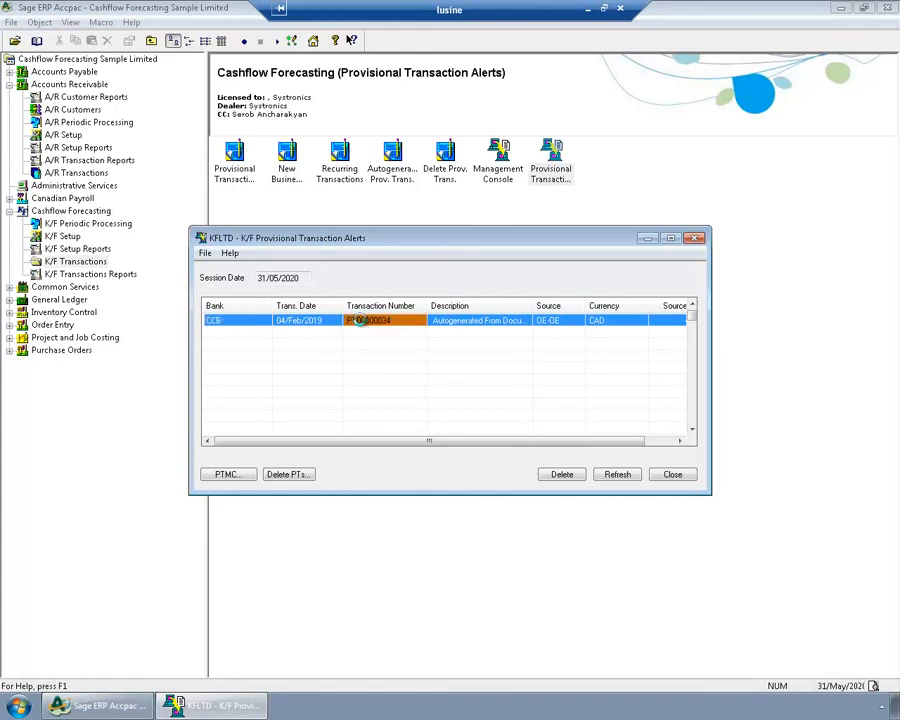
{"action": "double_click", "coordinate": [360, 320]}
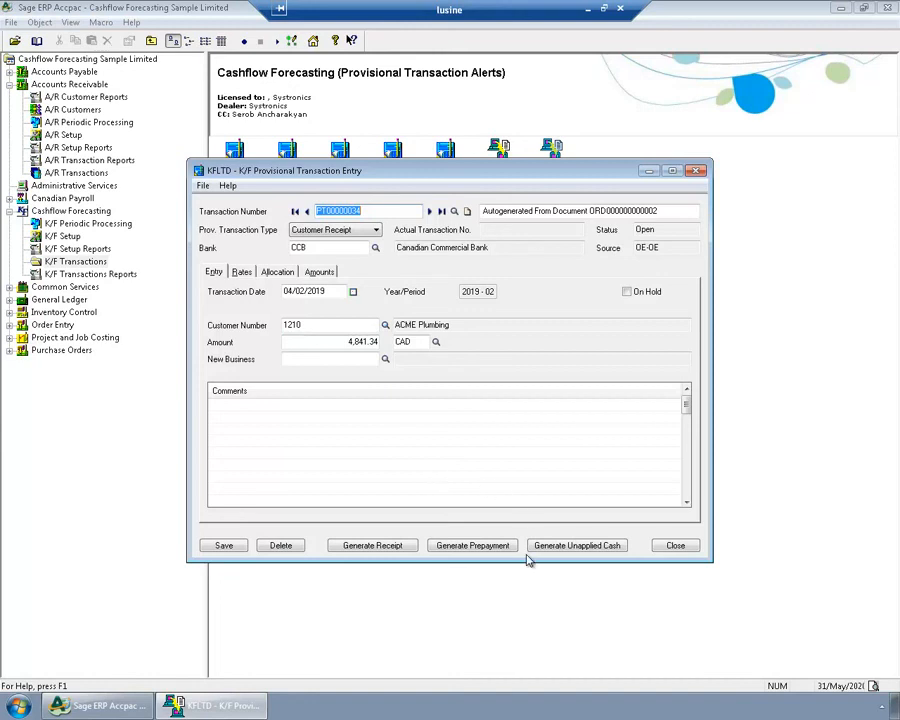
{"action": "left_click", "coordinate": [481, 549]}
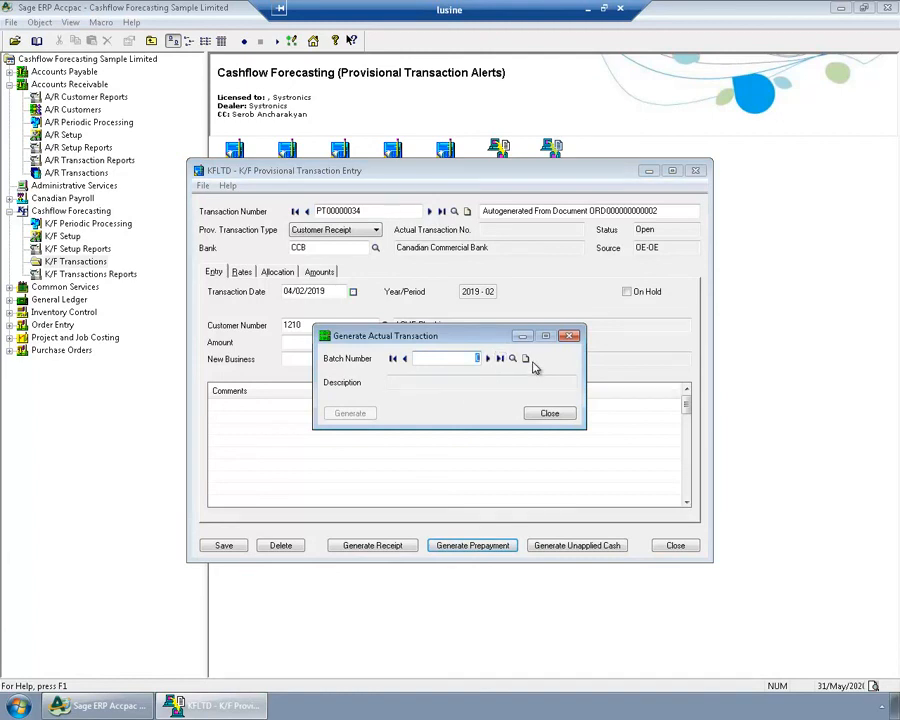
{"action": "left_click", "coordinate": [525, 358]}
{"action": "left_click", "coordinate": [348, 413]}
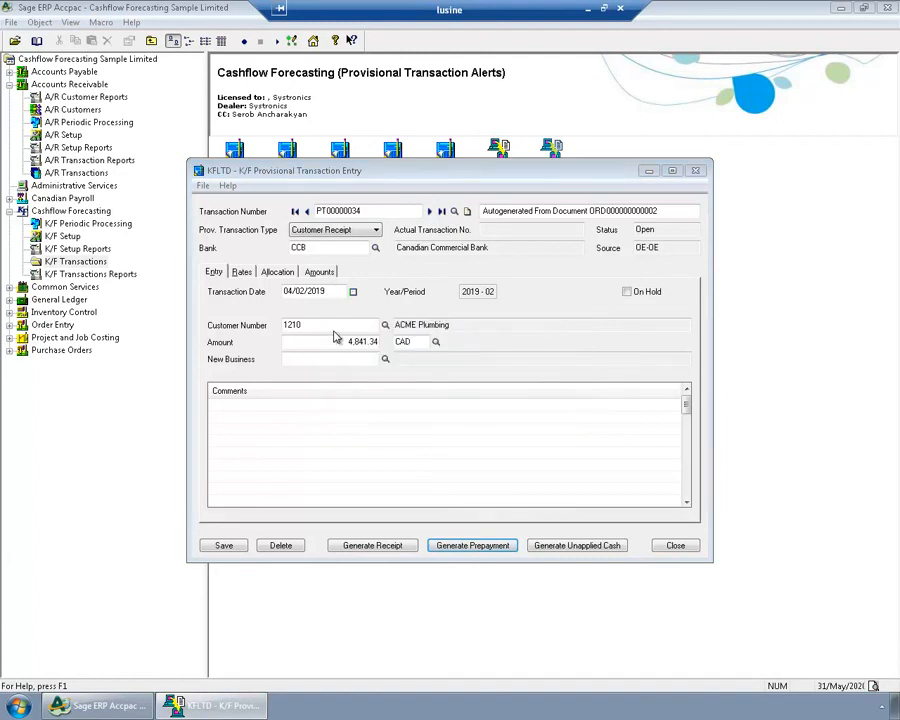
{"action": "left_click", "coordinate": [438, 403]}
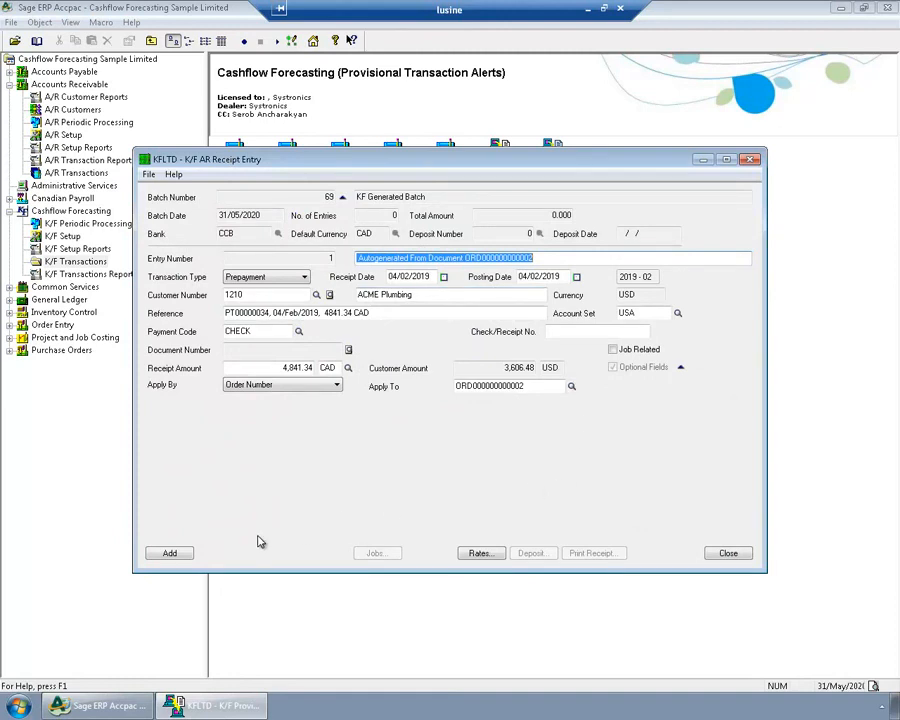
Add the generated prepayment as an A/R receipt entry and close the receipt and provisional transaction windows
{"action": "left_click", "coordinate": [172, 555]}
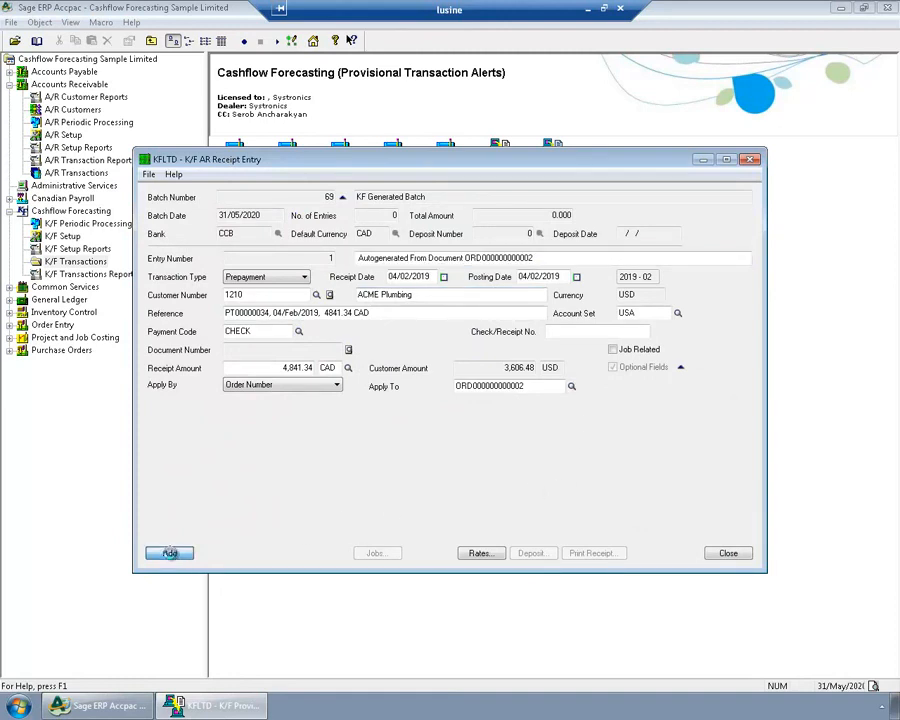
{"action": "left_click", "coordinate": [730, 555]}
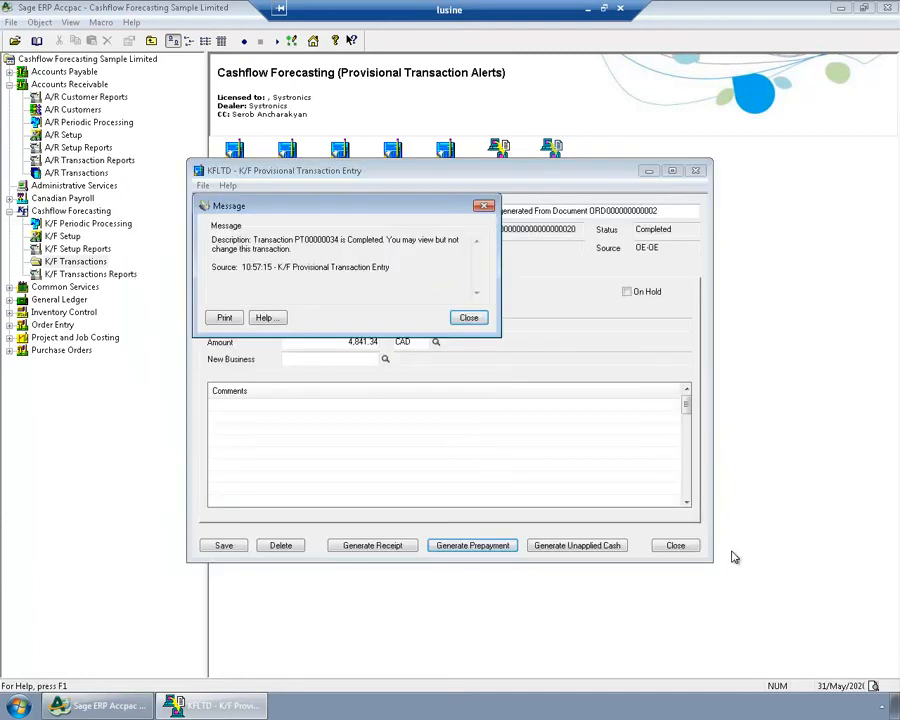
{"action": "left_click", "coordinate": [469, 318]}
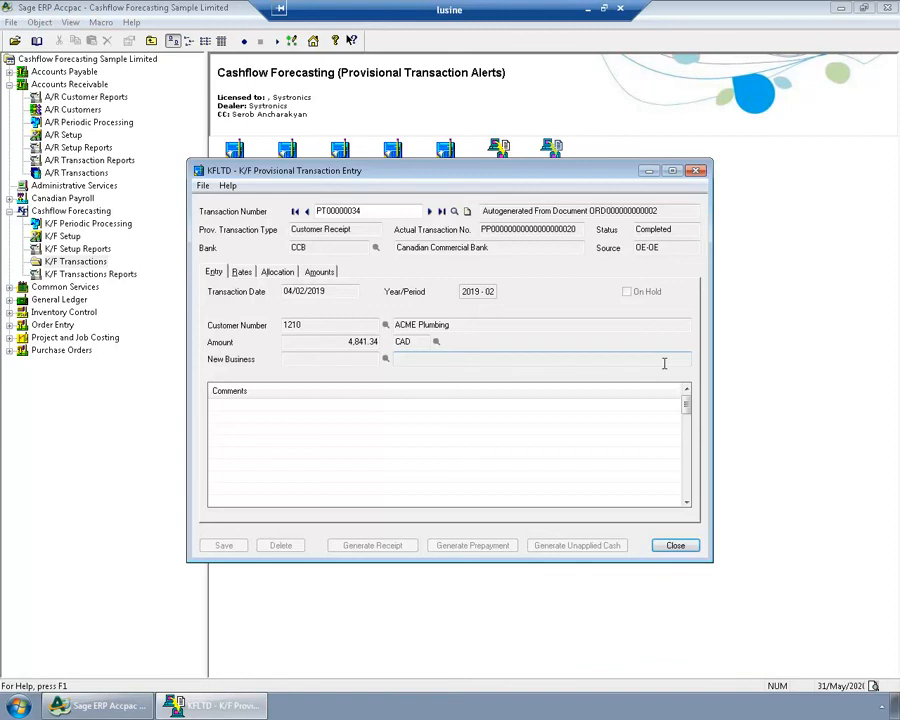
{"action": "left_click", "coordinate": [676, 545]}
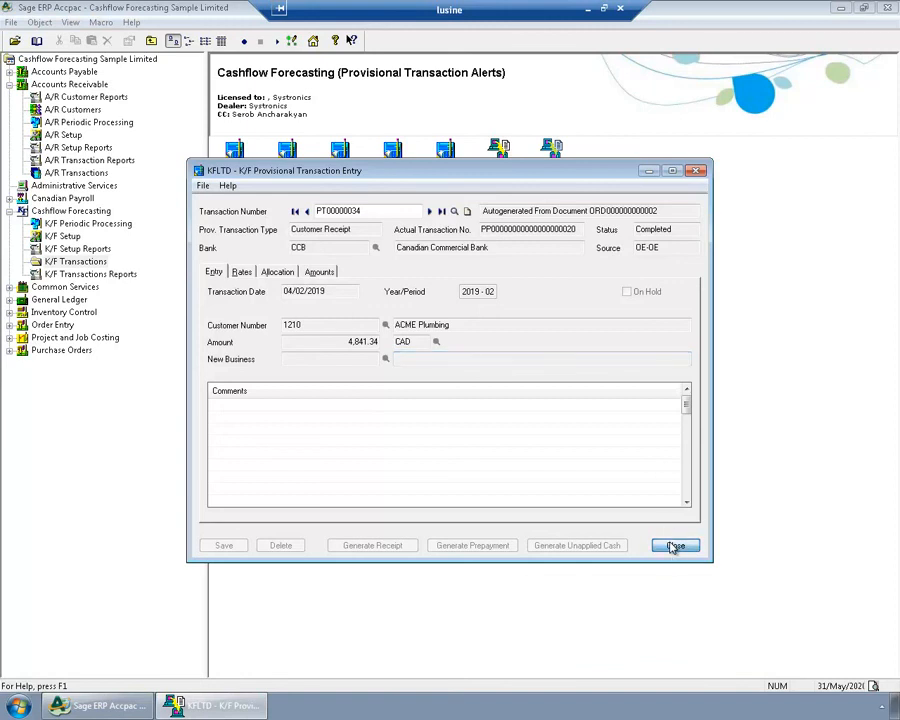